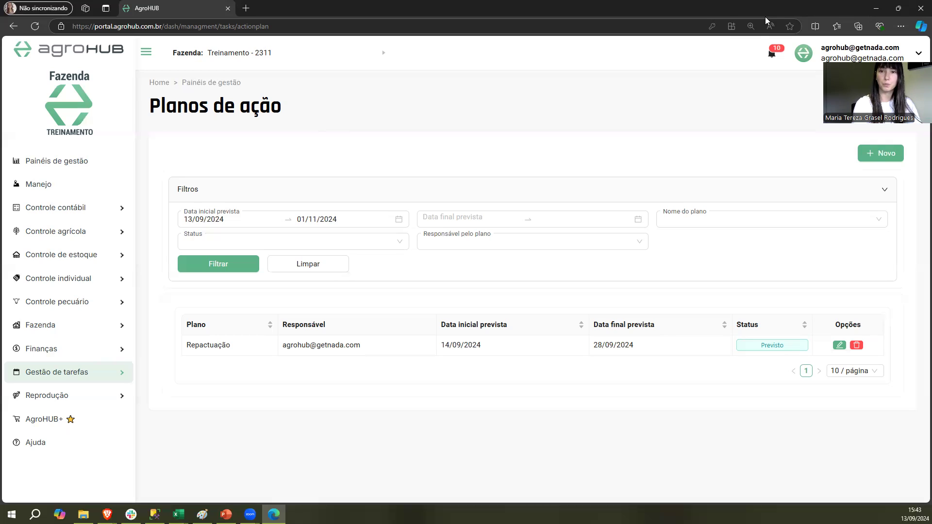
# Open the Repactuação action plan for editing to view its tasks
pyautogui.moveTo(765, 18); pyautogui.dragTo(752, 123)
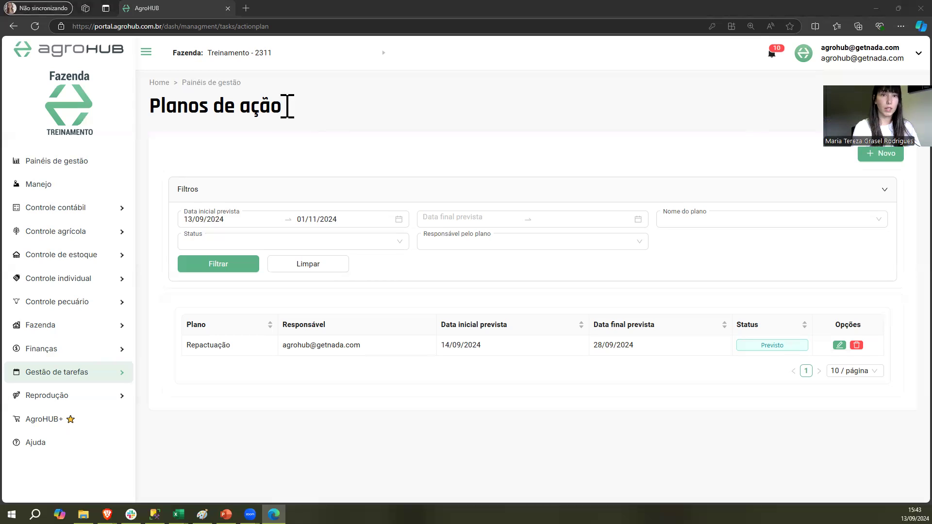
pyautogui.click(314, 98)
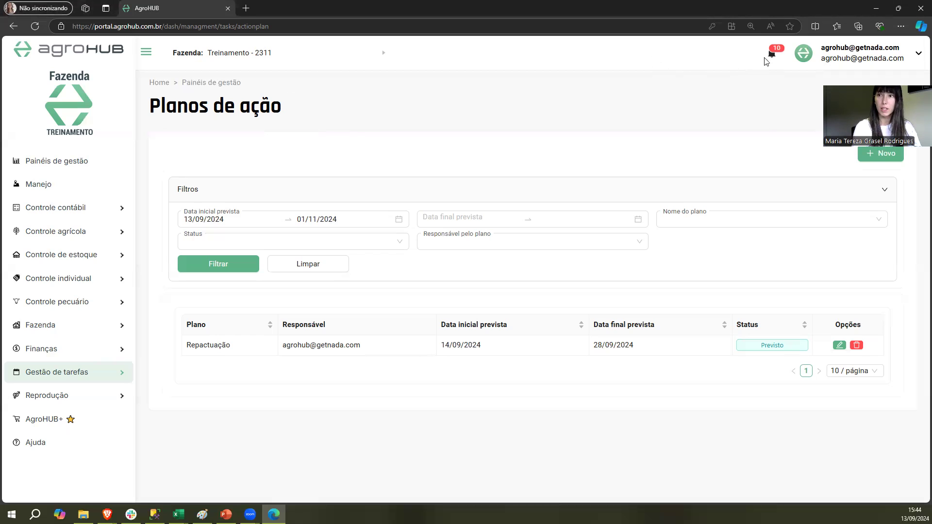
pyautogui.moveTo(808, 67)
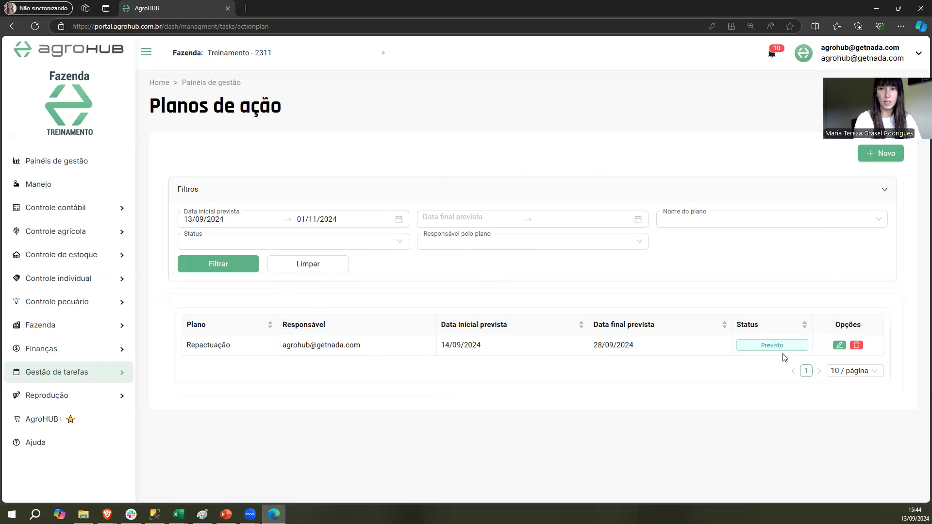
pyautogui.click(839, 345)
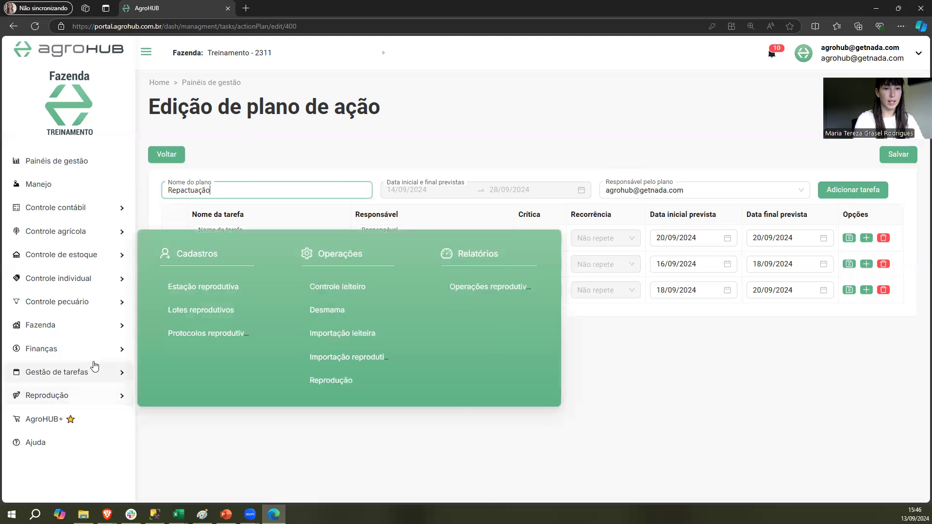
# Open the Cronograma, reload the page, and start the Repactuar operation for Tarefa a ser repactuada - 1
pyautogui.moveTo(95, 368)
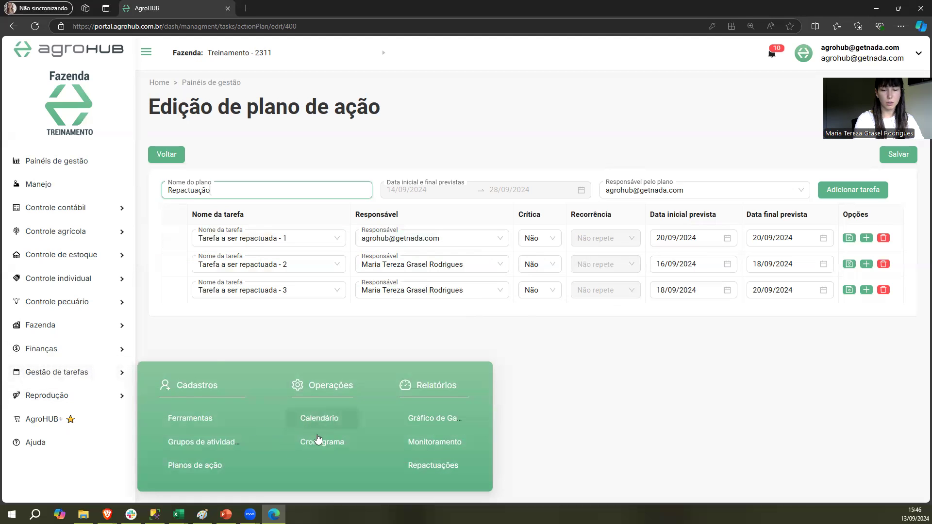
pyautogui.click(322, 442)
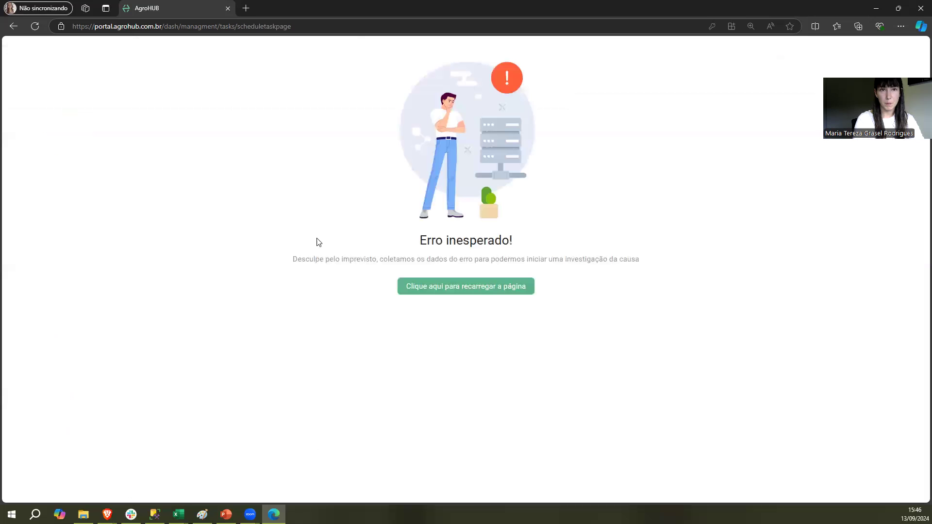
pyautogui.click(35, 26)
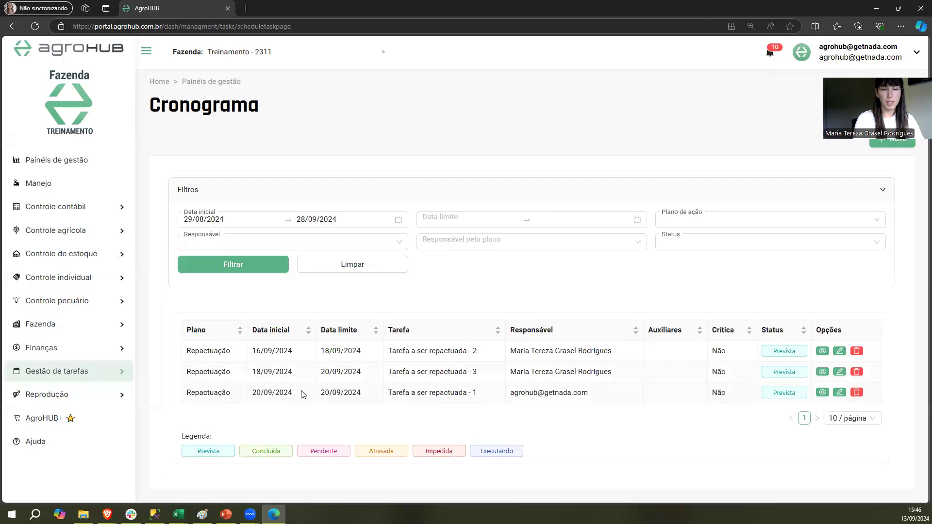
pyautogui.moveTo(295, 395); pyautogui.dragTo(249, 394)
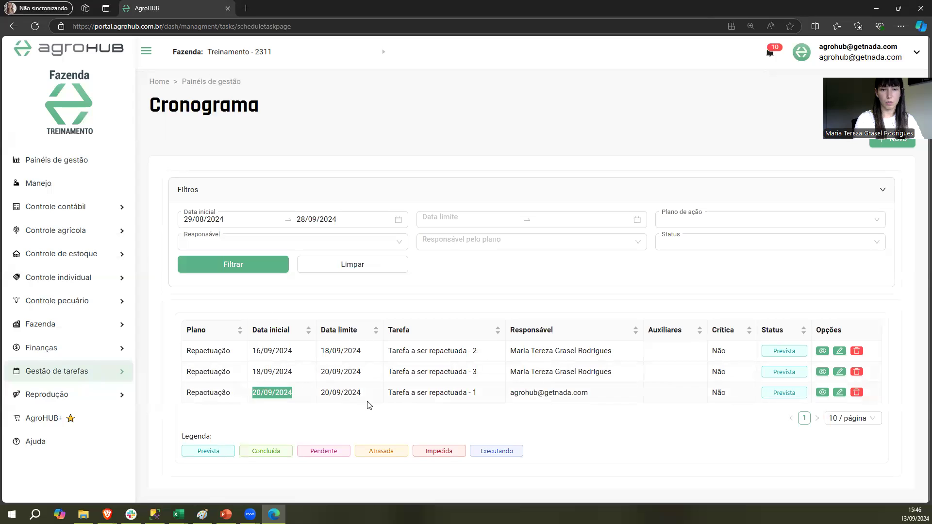
pyautogui.moveTo(362, 395); pyautogui.dragTo(321, 397)
pyautogui.click(306, 402)
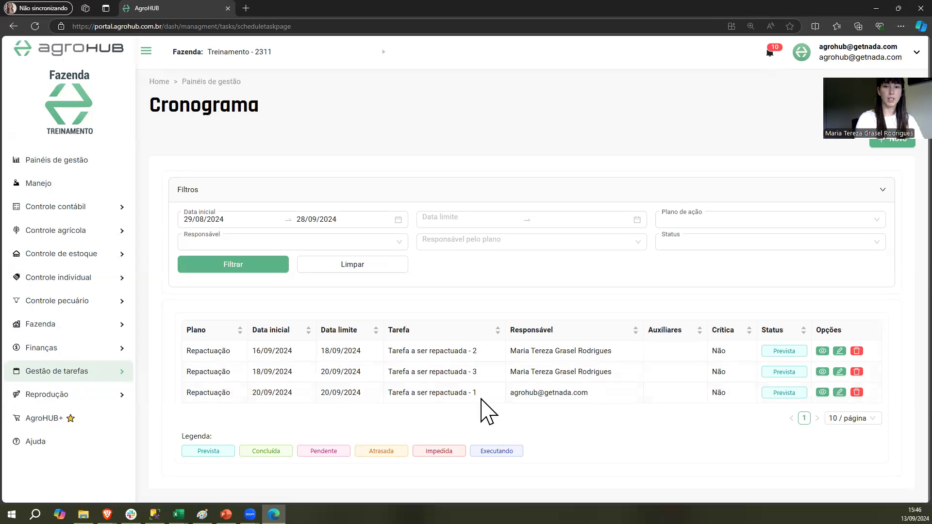
pyautogui.click(840, 393)
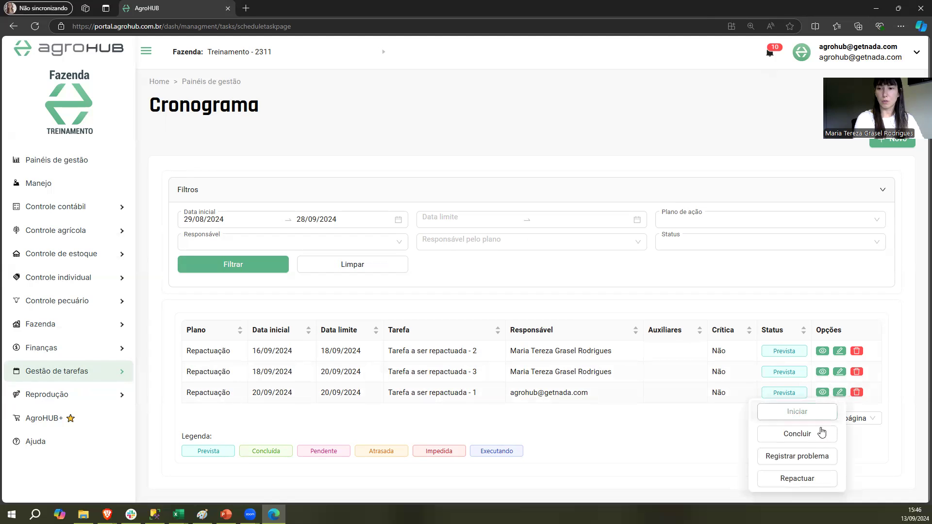
pyautogui.click(797, 479)
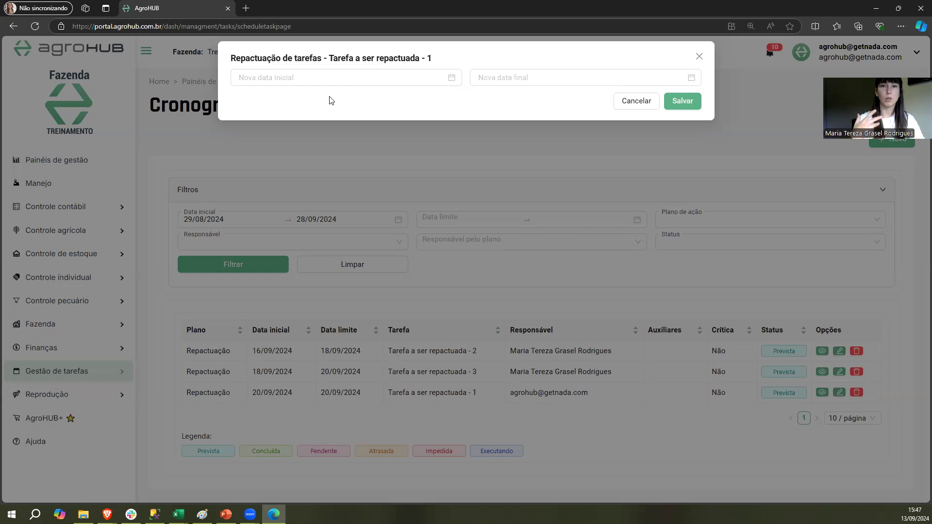
# Try to save the rescheduling with 28/12/2024 as the new start date and 17/01/2025 as the new end date
pyautogui.click(334, 77)
pyautogui.click(363, 99)
pyautogui.click(363, 99)
pyautogui.click(362, 100)
pyautogui.click(364, 201)
pyautogui.click(545, 77)
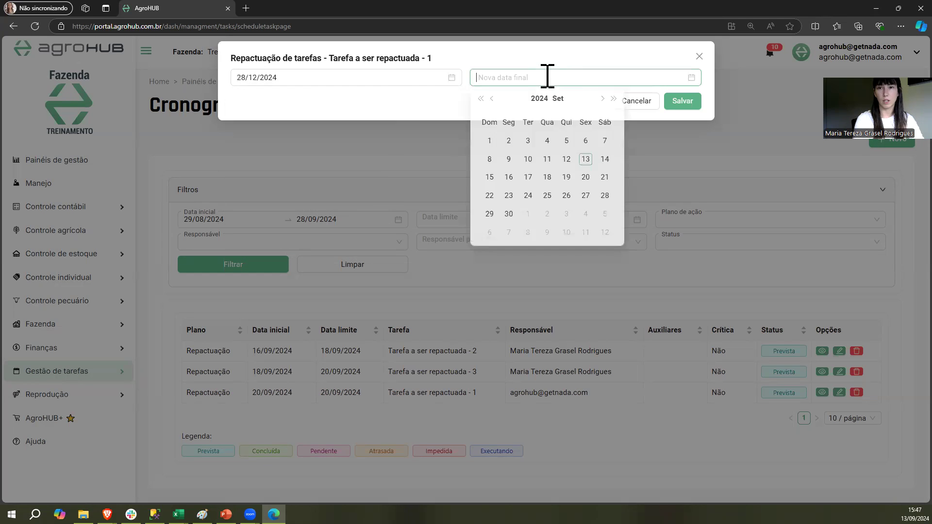
pyautogui.click(602, 100)
pyautogui.click(602, 100)
pyautogui.click(602, 100)
pyautogui.click(602, 100)
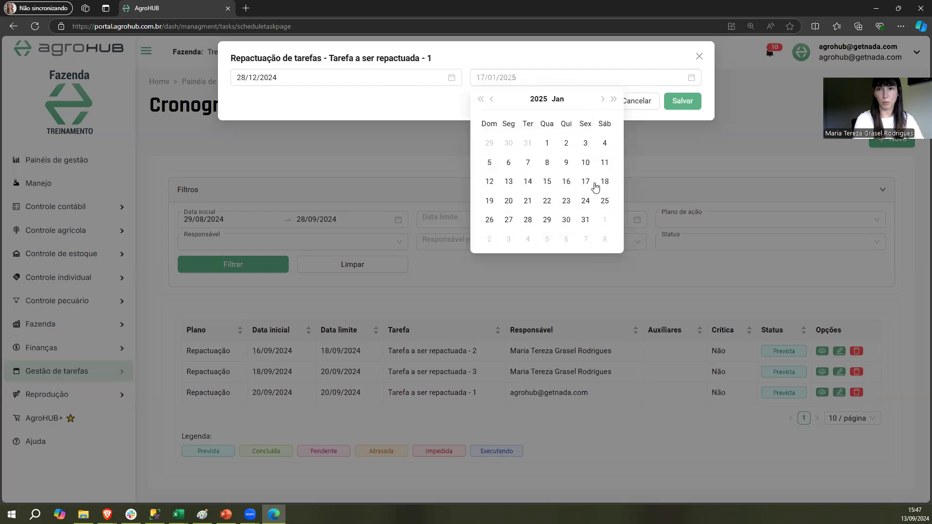
pyautogui.click(586, 182)
pyautogui.click(682, 100)
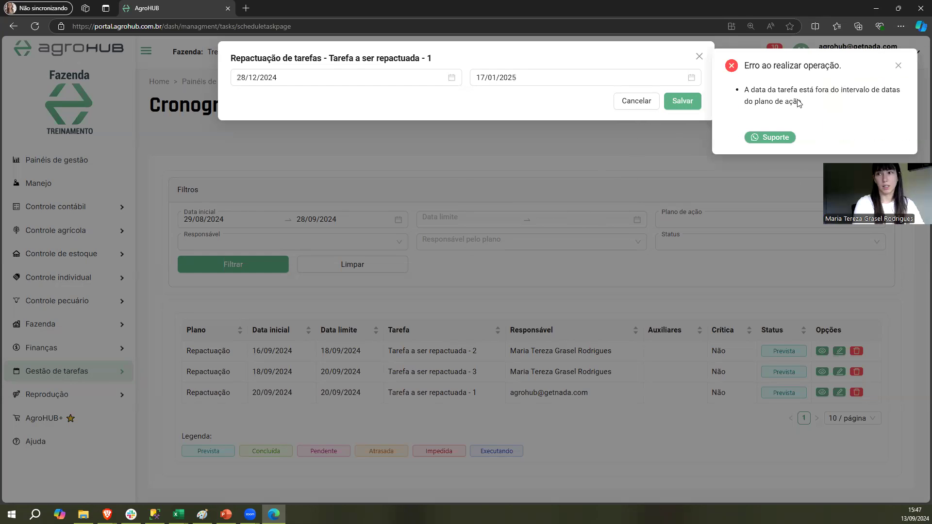
# Set both the new start date and the new end date to 24/09/2024 and save the rescheduling
pyautogui.click(310, 77)
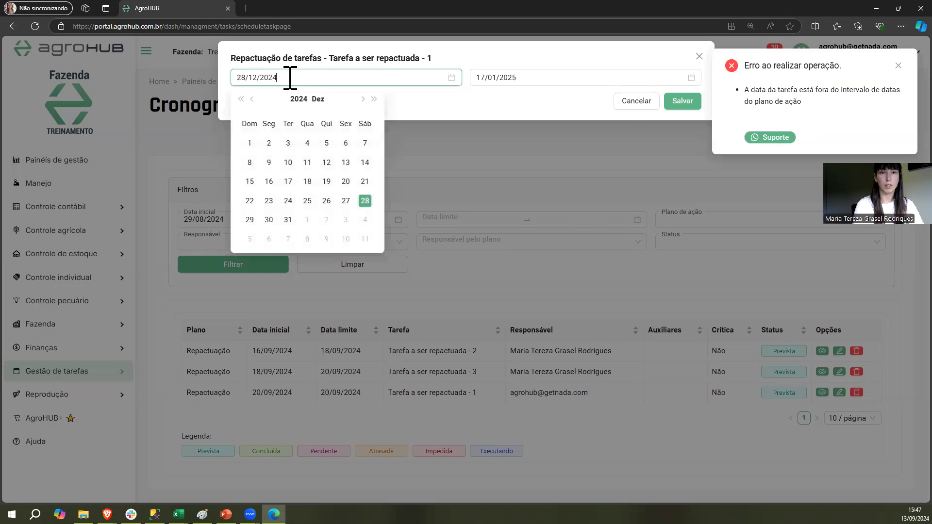
pyautogui.click(253, 99)
pyautogui.click(252, 99)
pyautogui.click(253, 99)
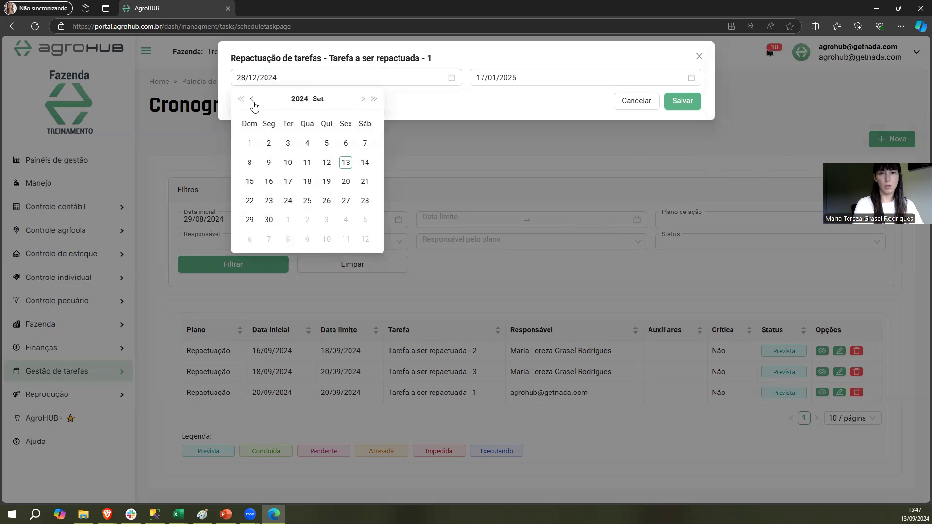
pyautogui.click(288, 201)
pyautogui.click(516, 78)
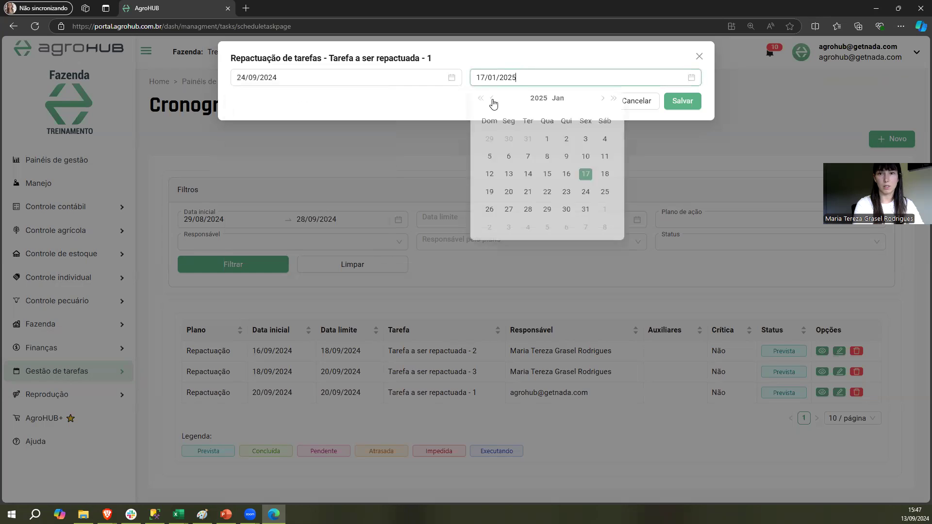
pyautogui.click(492, 100)
pyautogui.click(492, 99)
pyautogui.click(492, 100)
pyautogui.click(491, 101)
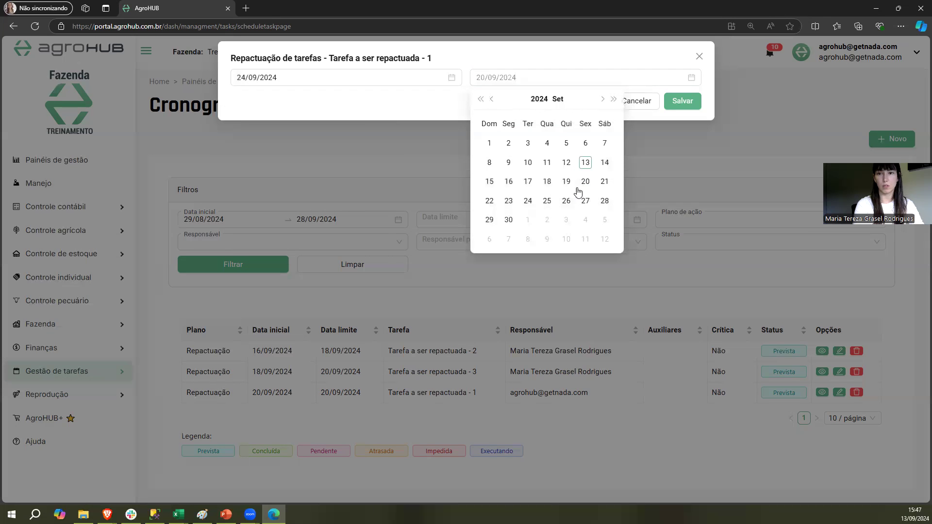
pyautogui.click(528, 199)
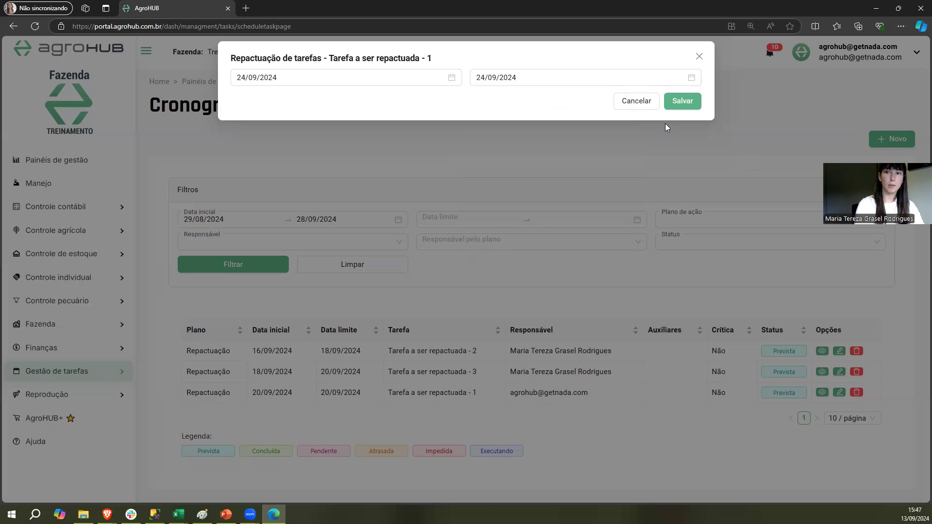
pyautogui.click(683, 101)
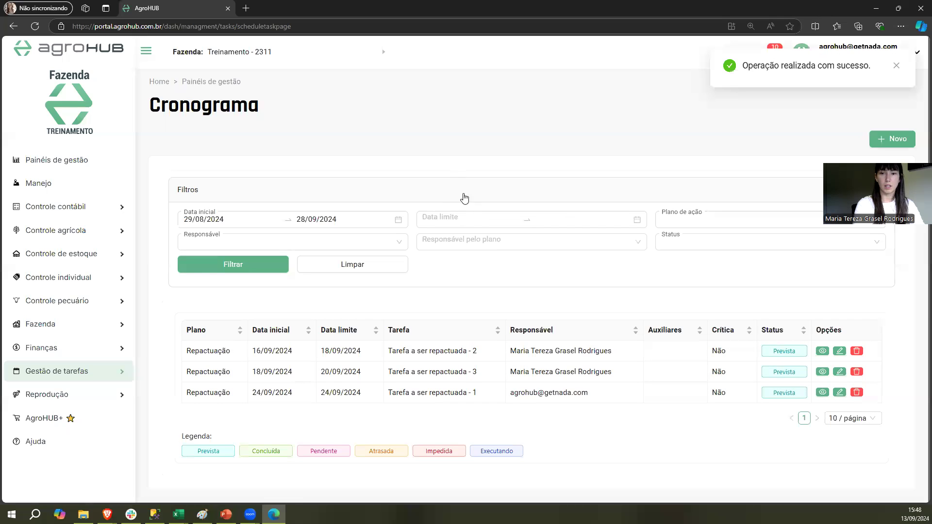
# Check the dates of Tarefa a ser repactuada - 1 in the schedule and in its task details
pyautogui.moveTo(364, 394); pyautogui.dragTo(252, 394)
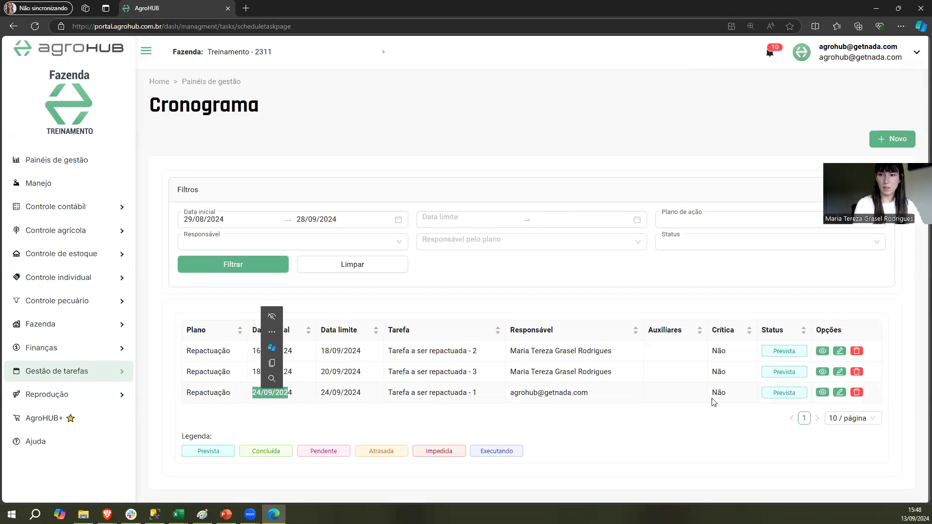
pyautogui.click(823, 392)
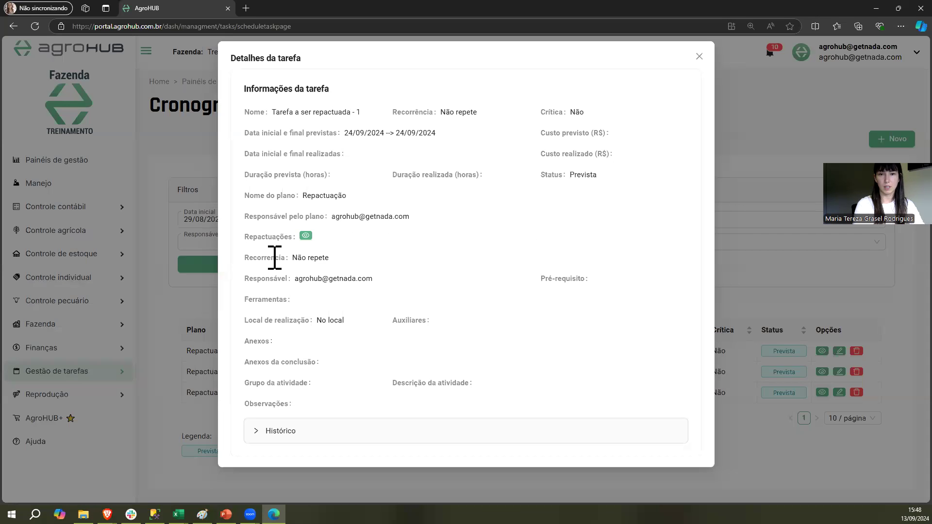
pyautogui.moveTo(345, 133); pyautogui.dragTo(437, 137)
pyautogui.click(353, 139)
pyautogui.moveTo(344, 134); pyautogui.dragTo(452, 138)
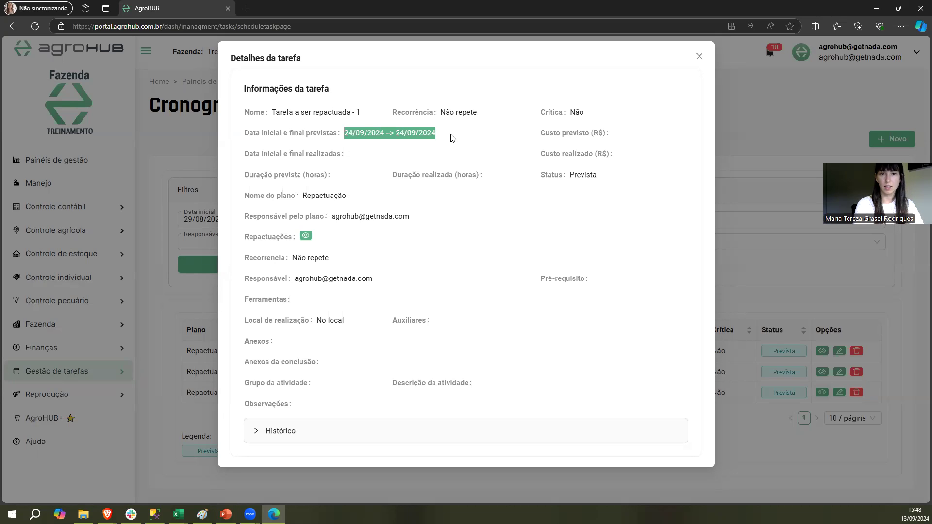
# Expand the task's Histórico, review the details of the Repactuação event, and close the task details
pyautogui.click(455, 435)
pyautogui.scroll(-3, 327, 328)
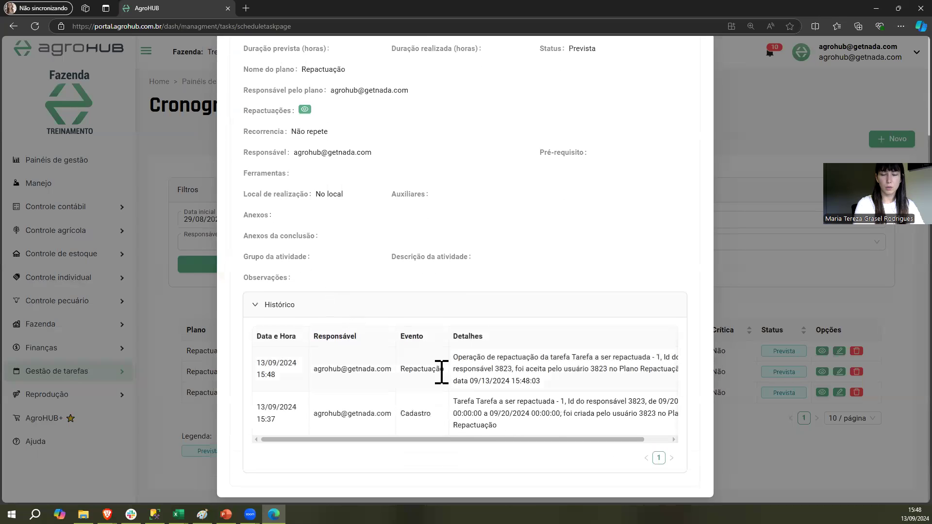
pyautogui.doubleClick(438, 373)
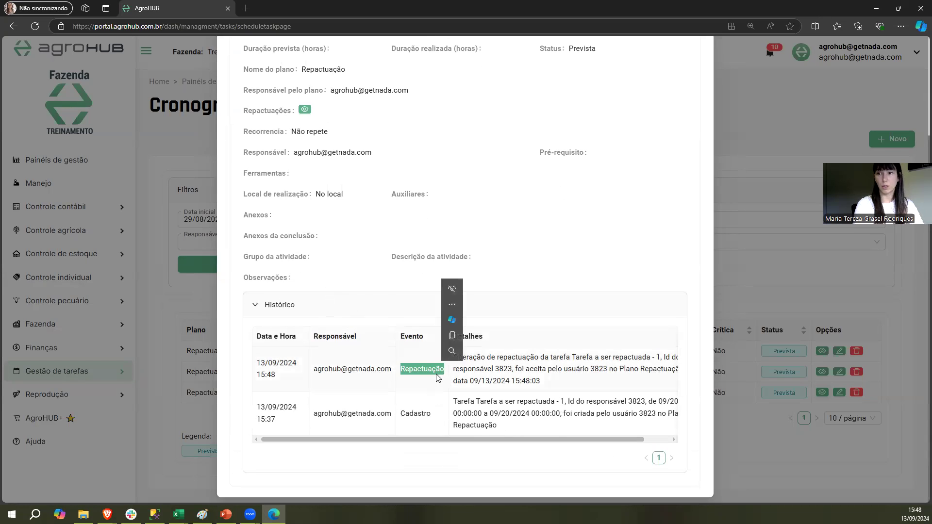
pyautogui.click(435, 372)
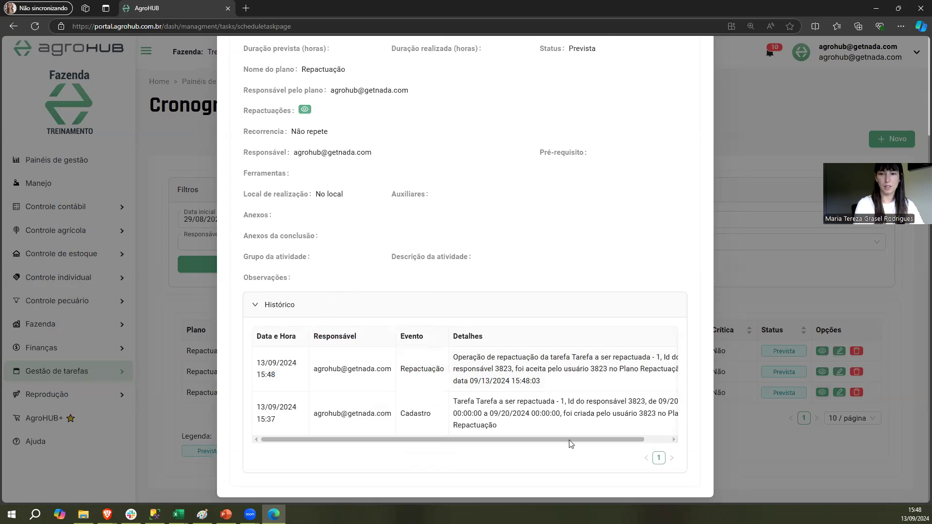
pyautogui.moveTo(570, 441); pyautogui.dragTo(595, 440)
pyautogui.moveTo(480, 358); pyautogui.dragTo(511, 358)
pyautogui.click(513, 374)
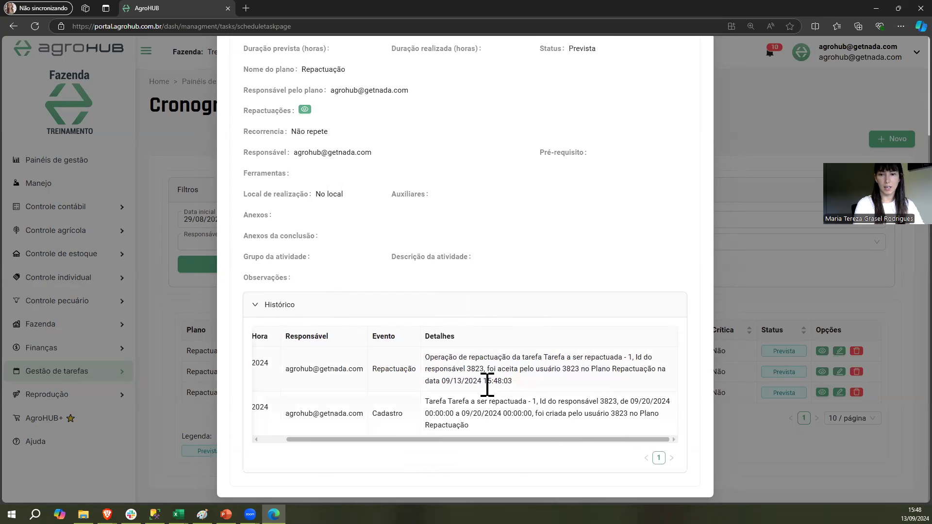
pyautogui.moveTo(512, 382); pyautogui.dragTo(442, 381)
pyautogui.moveTo(397, 440); pyautogui.dragTo(372, 439)
pyautogui.click(355, 367)
pyautogui.scroll(3, 699, 61)
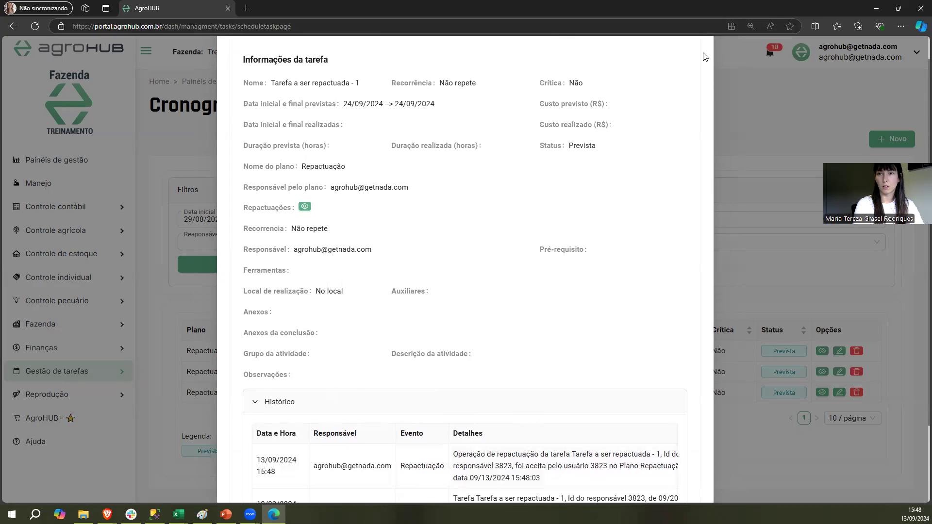
pyautogui.click(698, 57)
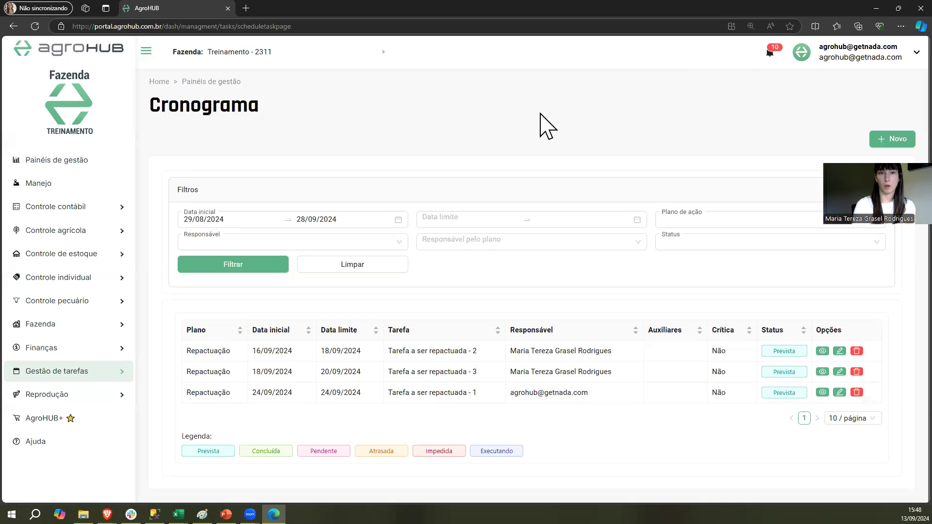
# Switch to the task responsible's Cronograma in Brave, refresh the filtered list, and locate Tarefa a ser repactuada - 2
pyautogui.moveTo(613, 373); pyautogui.dragTo(502, 379)
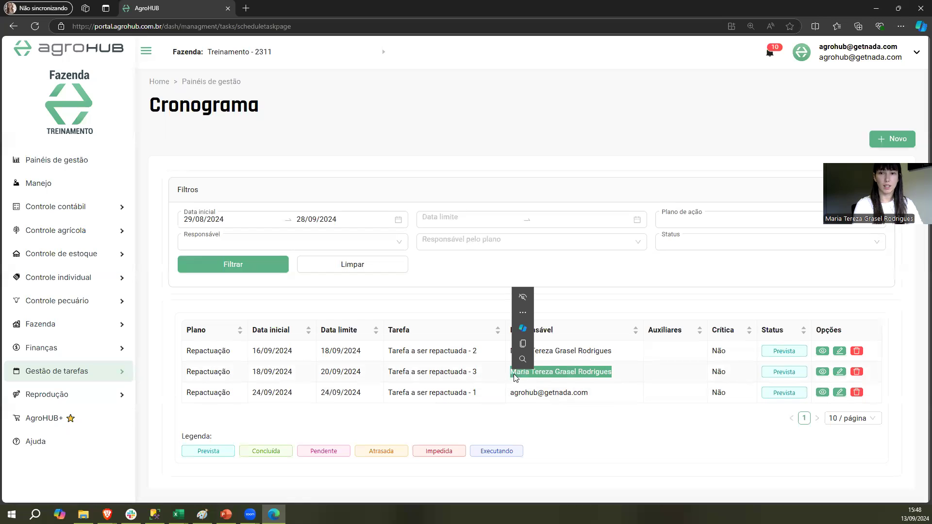
pyautogui.click(527, 374)
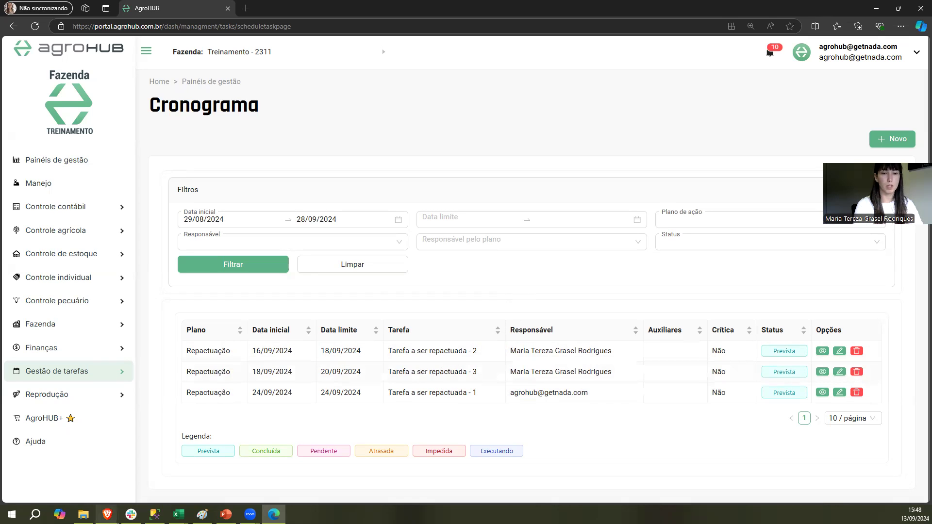
pyautogui.moveTo(107, 514)
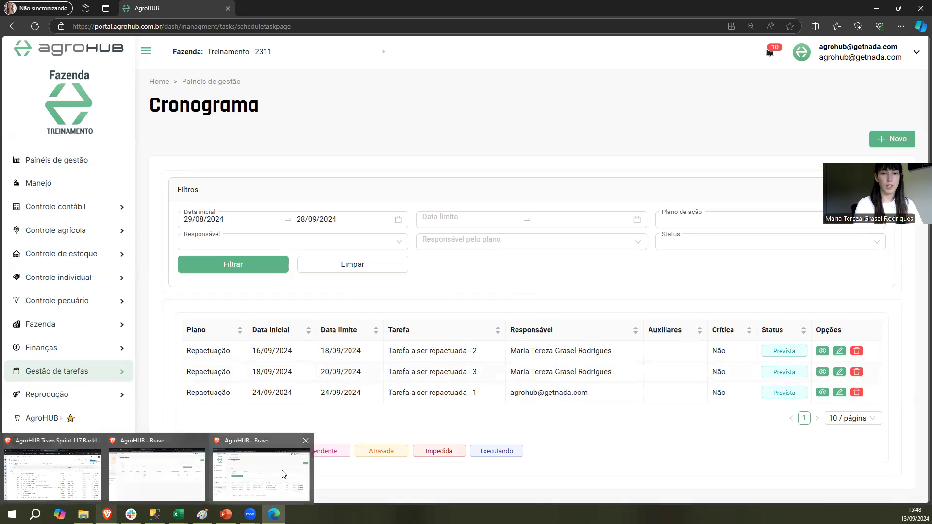
pyautogui.click(227, 474)
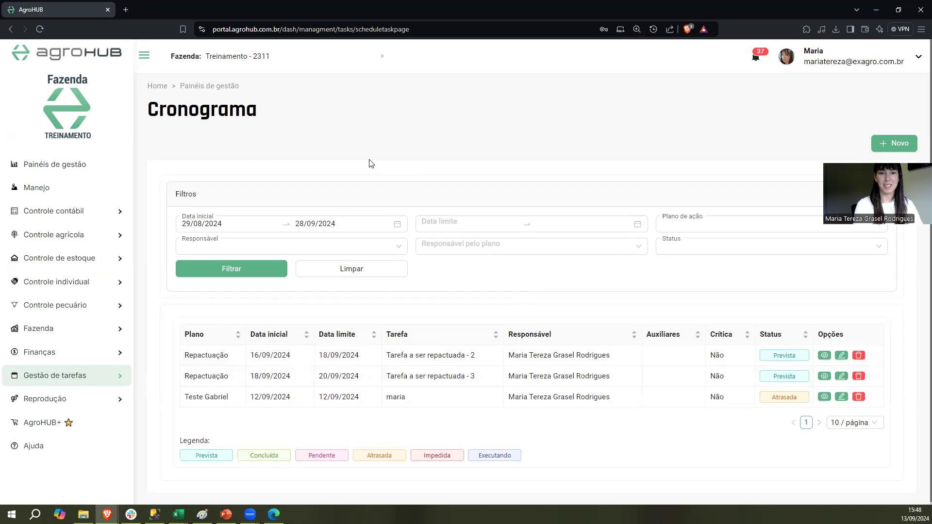
pyautogui.click(246, 270)
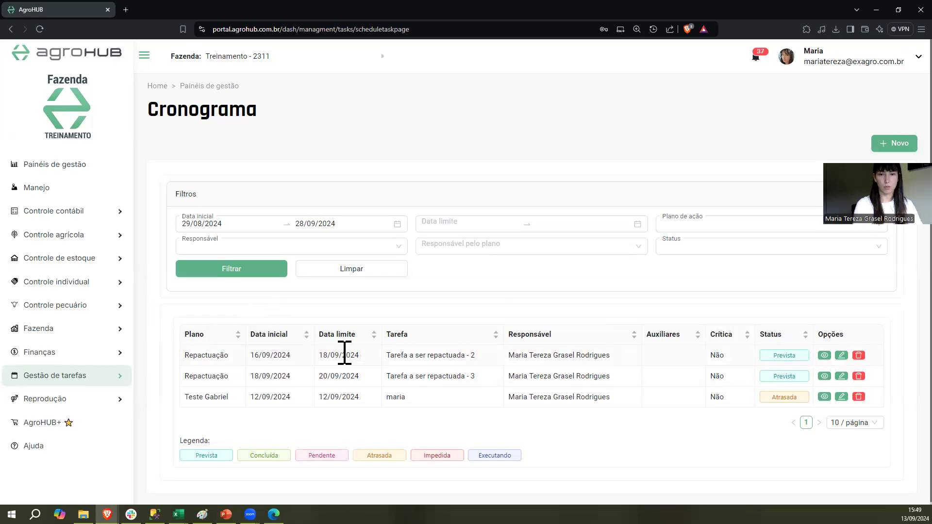
pyautogui.moveTo(476, 356); pyautogui.dragTo(404, 365)
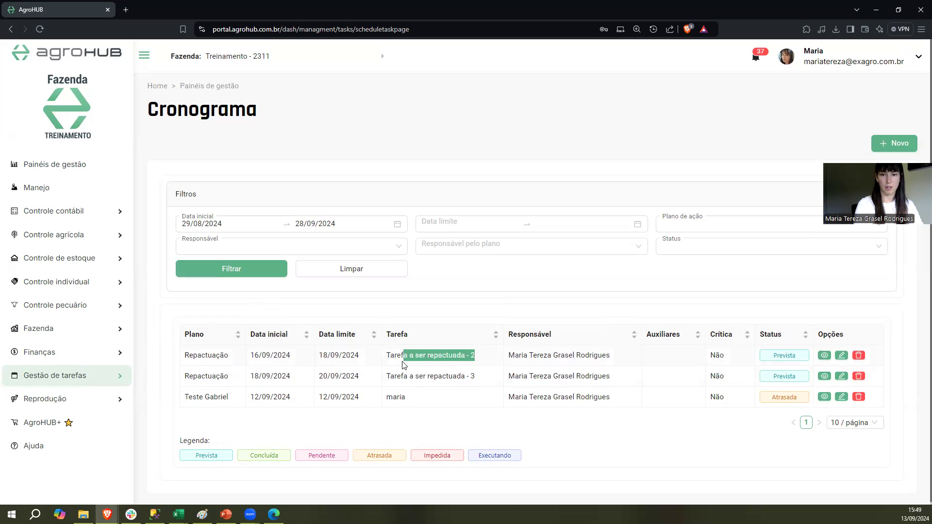
# Request a rescheduling of Tarefa a ser repactuada - 2 with start date 19/09/2024 and end date 23/09/2024, and save it
pyautogui.click(474, 358)
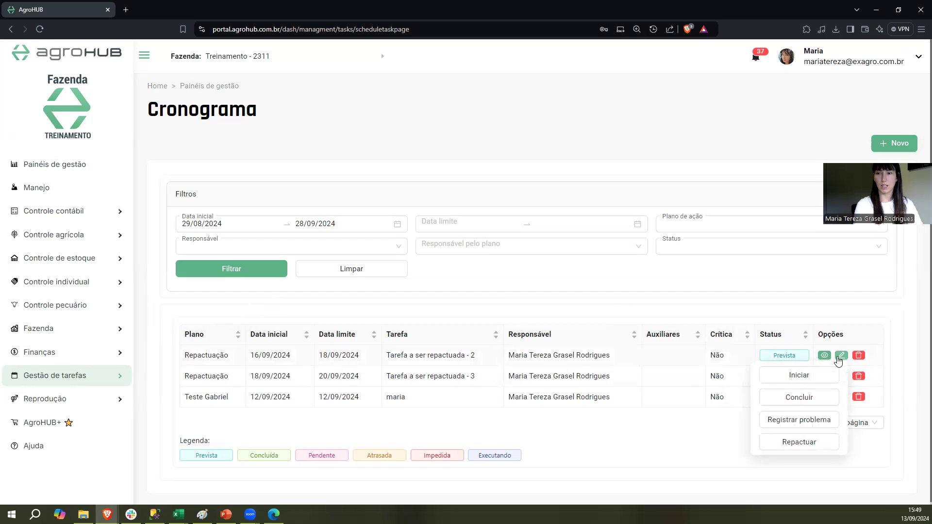
pyautogui.click(819, 442)
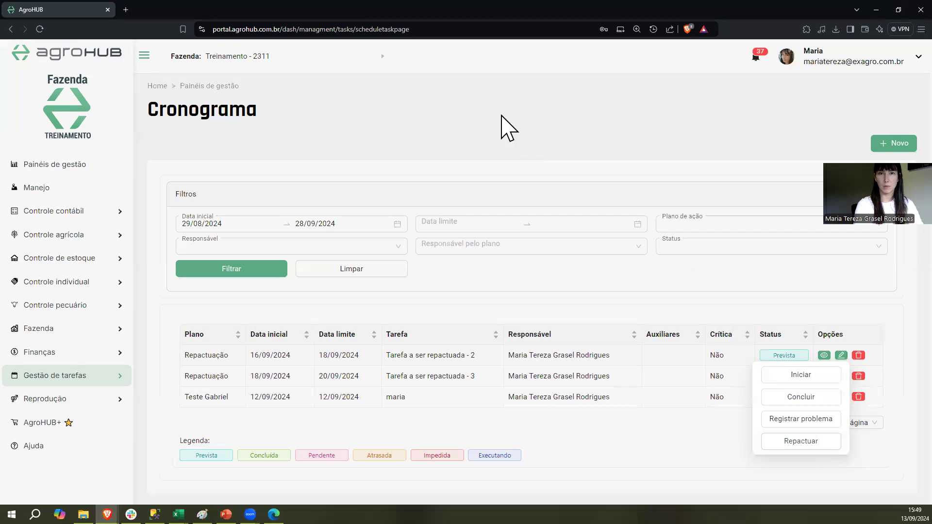
pyautogui.click(312, 81)
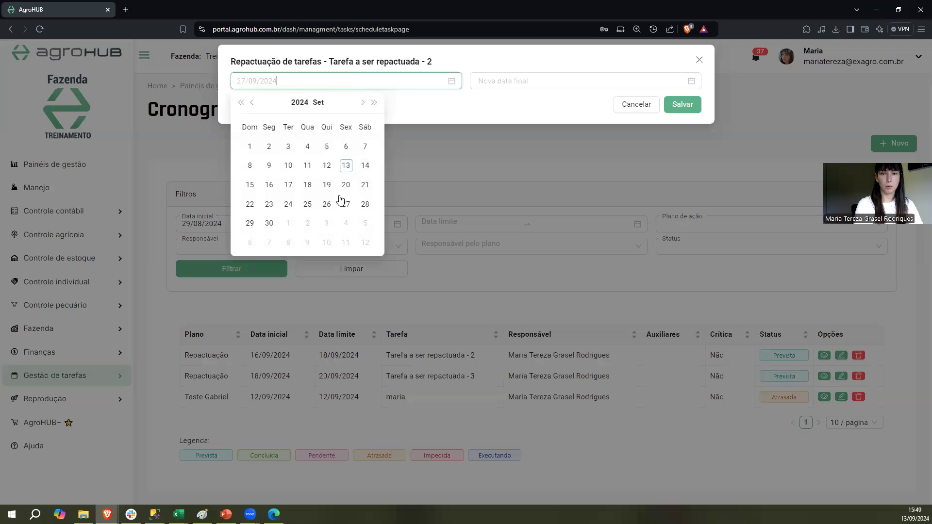
pyautogui.click(328, 188)
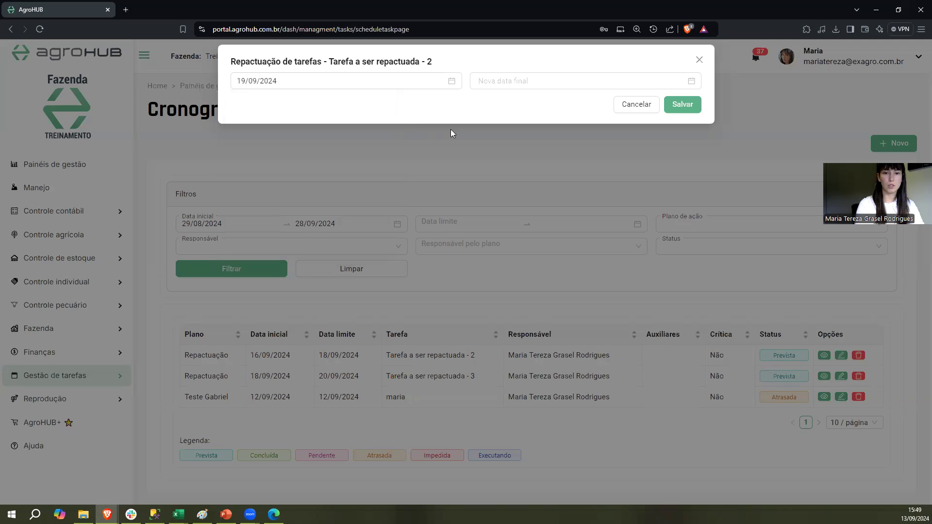
pyautogui.click(502, 81)
pyautogui.click(509, 204)
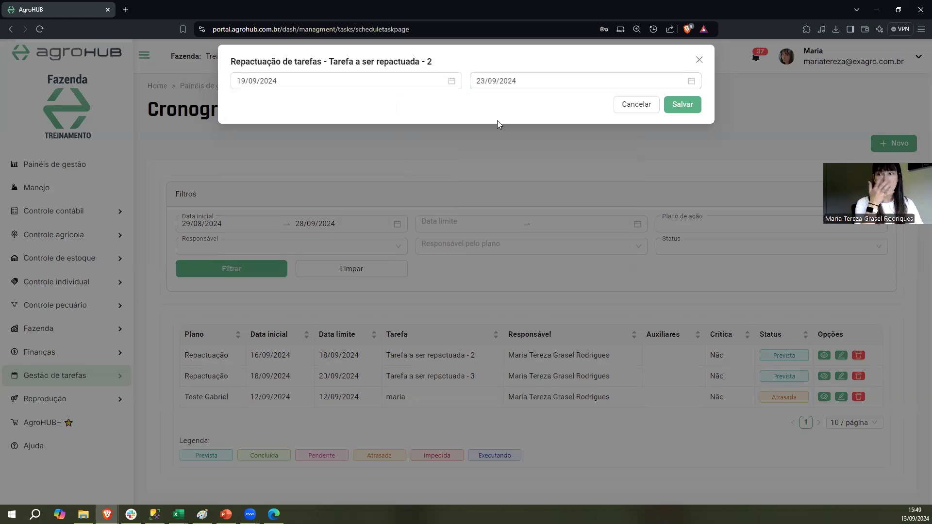
pyautogui.click(682, 104)
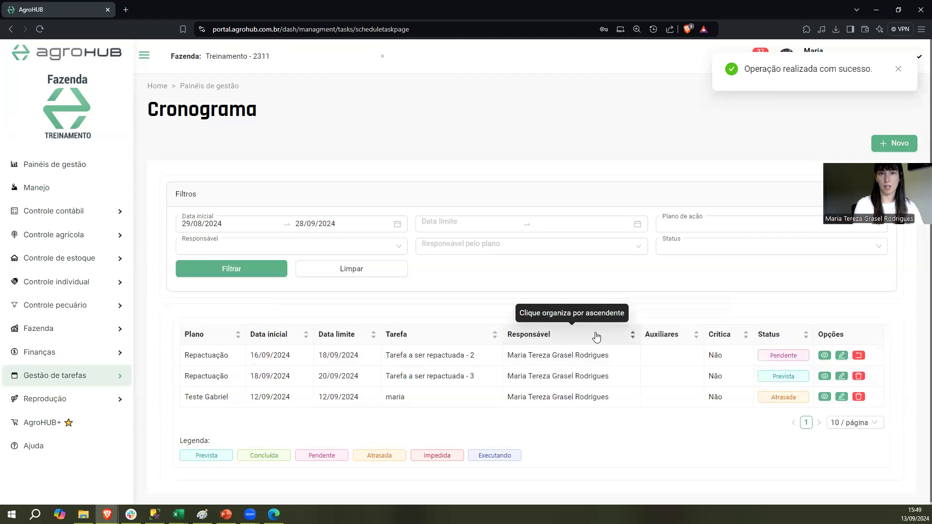
# Check the status and the available options of Tarefa a ser repactuada - 2 in the task responsible's schedule
pyautogui.doubleClick(787, 355)
pyautogui.click(651, 147)
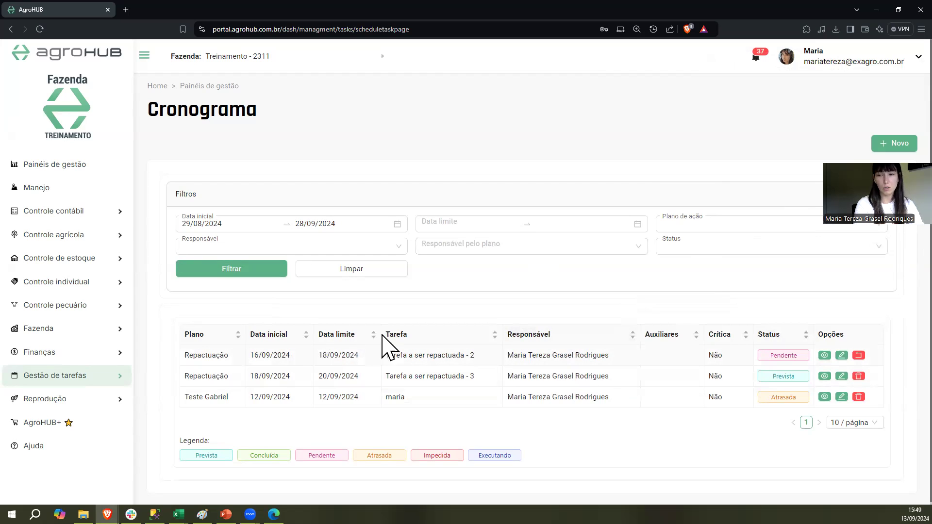
pyautogui.moveTo(854, 357)
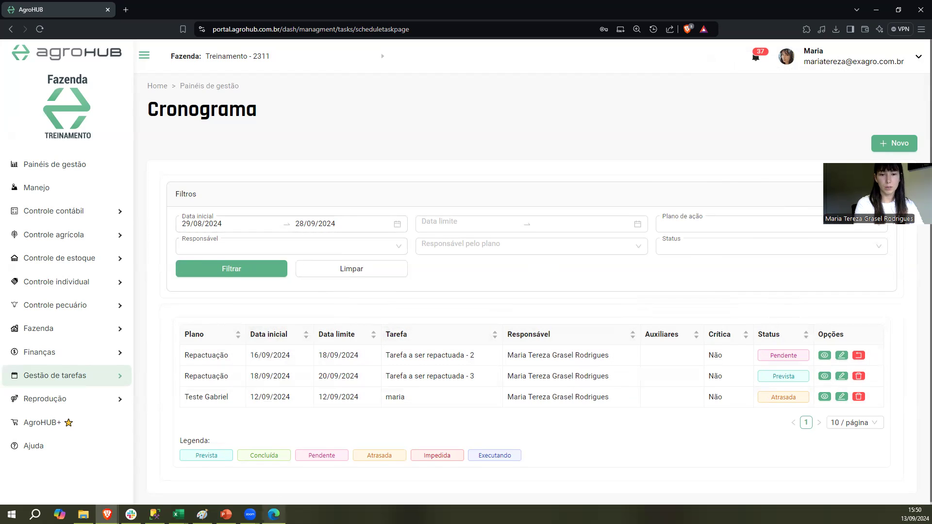
# Switch to the plan owner's Cronograma in Microsoft Edge and refresh the filtered task list
pyautogui.moveTo(274, 515)
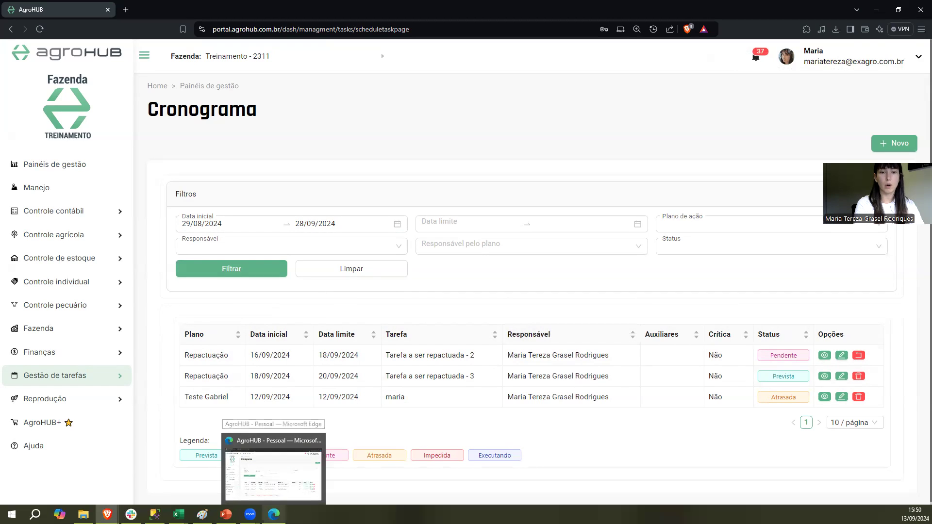
pyautogui.click(273, 471)
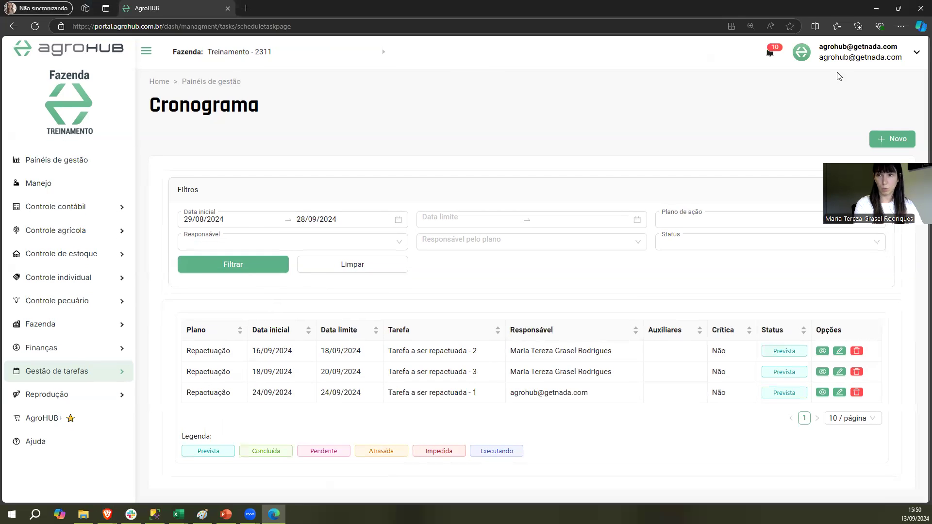
pyautogui.click(262, 267)
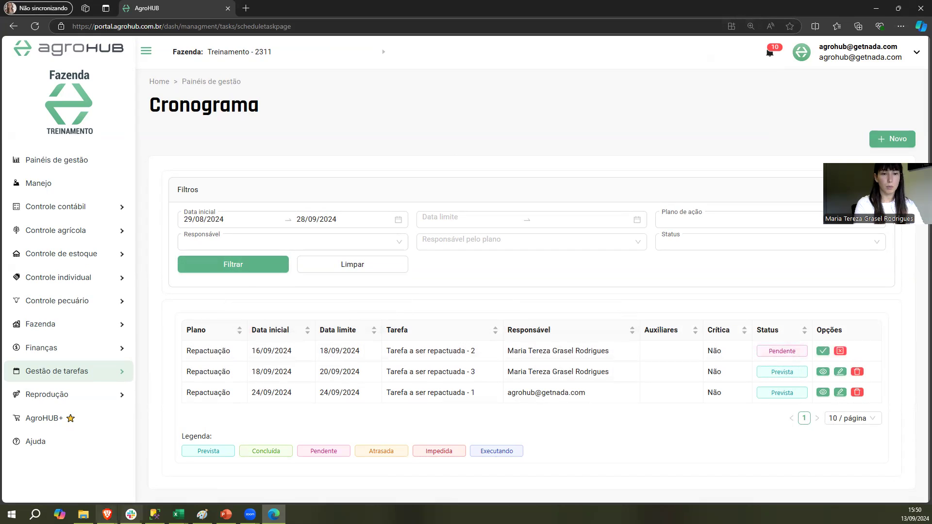
# Compare the options of Tarefa a ser repactuada - 2 in the responsible's Brave window, and return to the plan owner's Edge window
pyautogui.moveTo(107, 514)
pyautogui.click(247, 473)
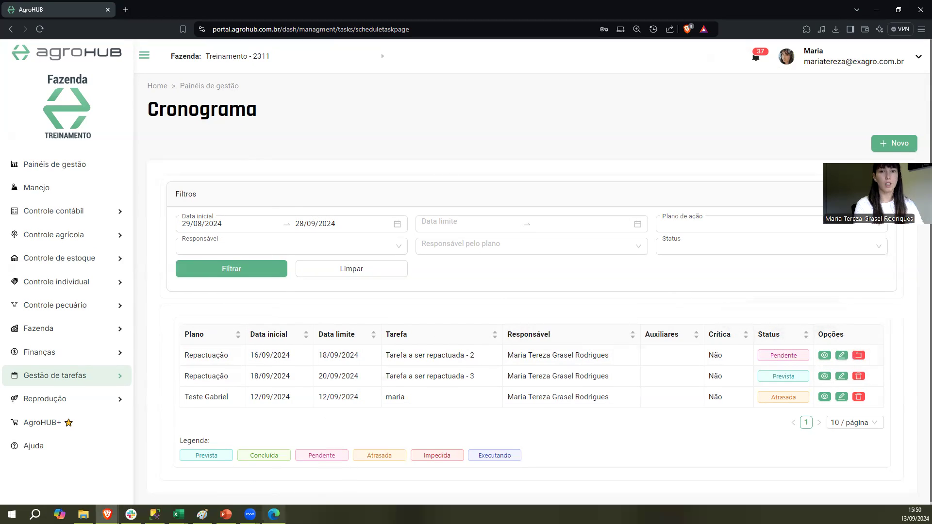
pyautogui.click(274, 514)
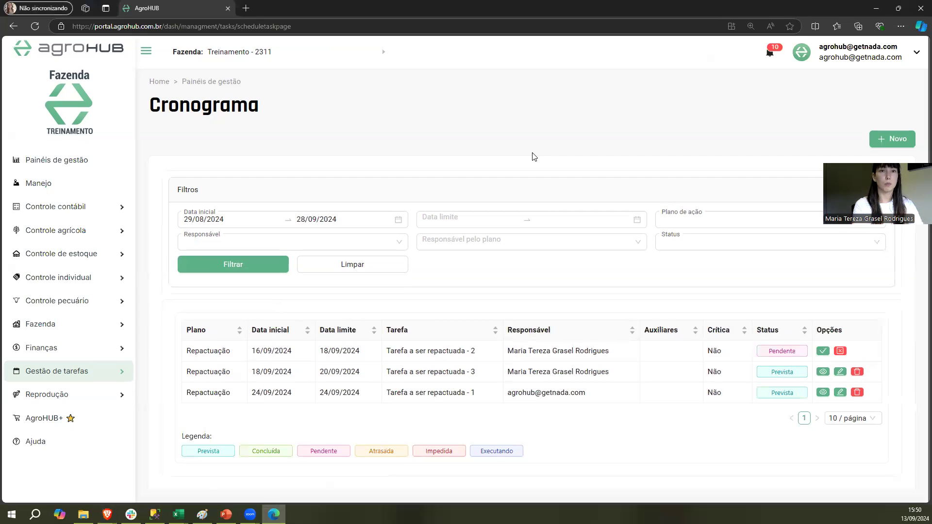
# Accept the rescheduling of Tarefa a ser repactuada - 2 as plan owner and check the task's dates and status
pyautogui.click(824, 352)
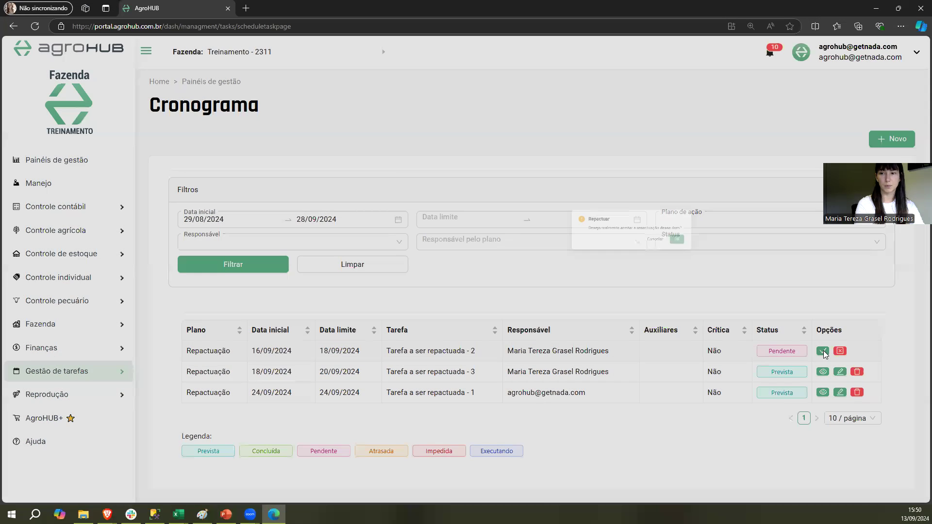
pyautogui.click(552, 144)
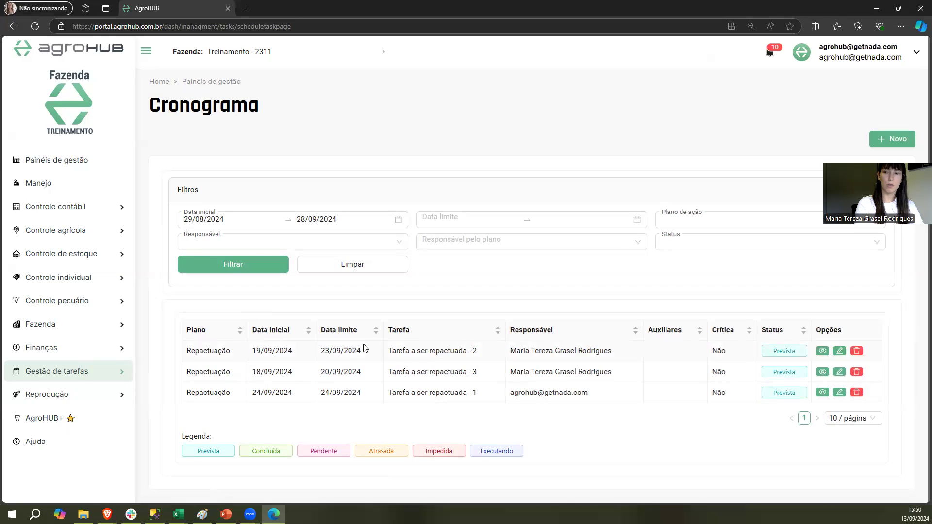
pyautogui.moveTo(252, 354); pyautogui.dragTo(307, 360)
pyautogui.click(322, 354)
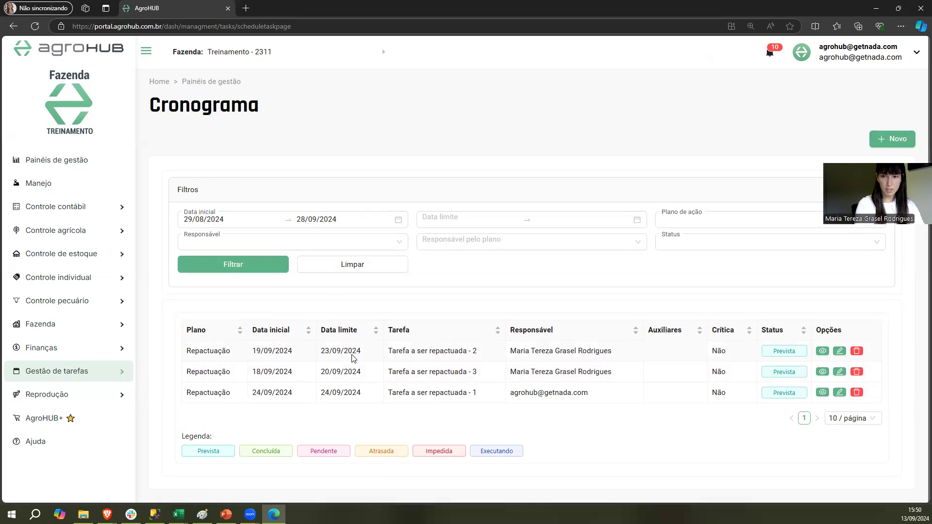
pyautogui.moveTo(774, 355); pyautogui.dragTo(799, 357)
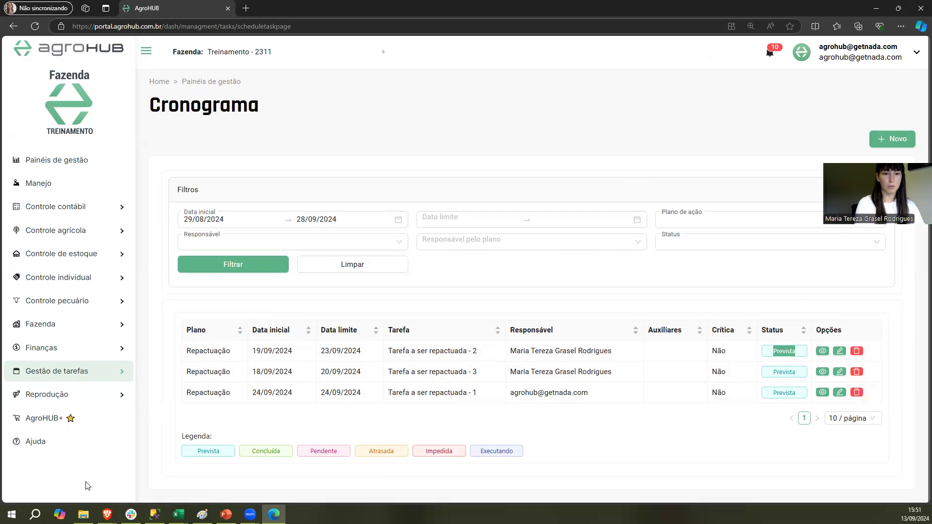
# Switch to the task responsible's Cronograma in Brave and refresh the filtered task list
pyautogui.moveTo(107, 514)
pyautogui.click(257, 469)
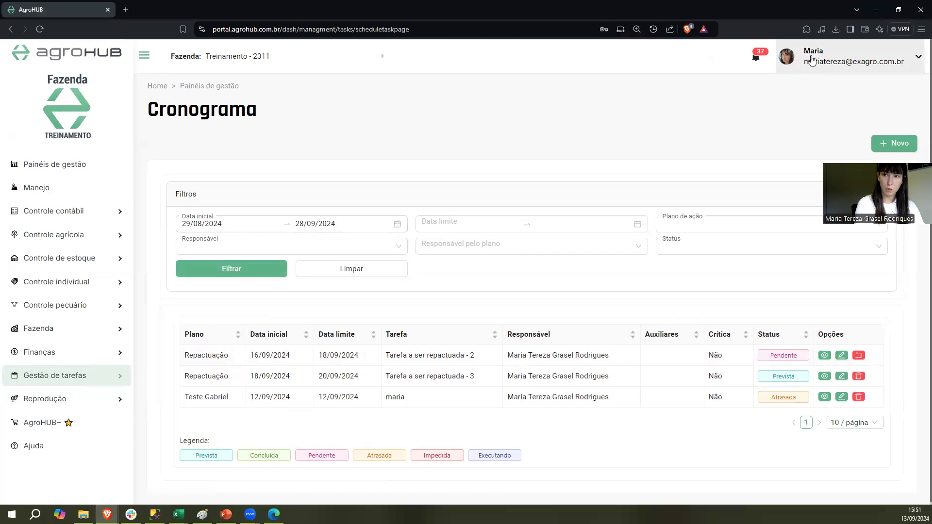
pyautogui.click(246, 270)
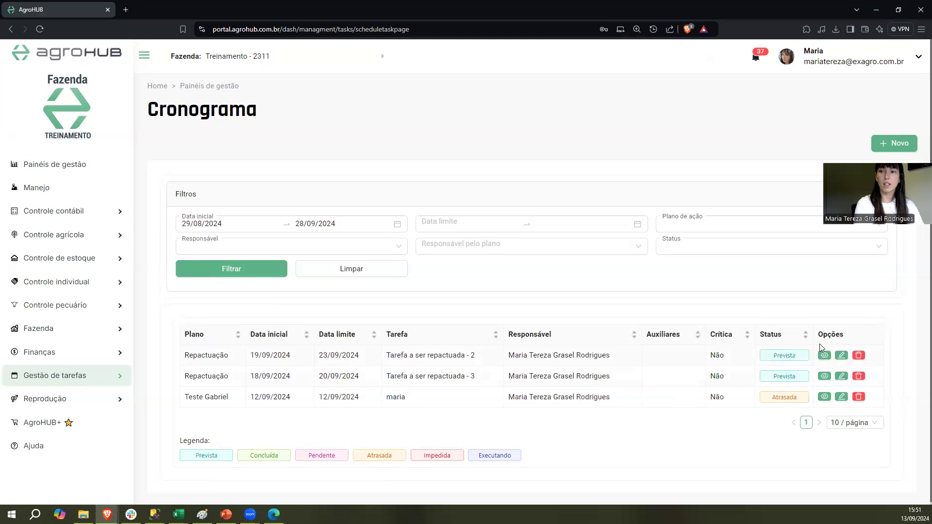
# Open the details of Tarefa a ser repactuada - 2, review the rescheduling and acceptance events in its Histórico, and close the details
pyautogui.click(825, 357)
pyautogui.click(464, 439)
pyautogui.scroll(-3, 368, 284)
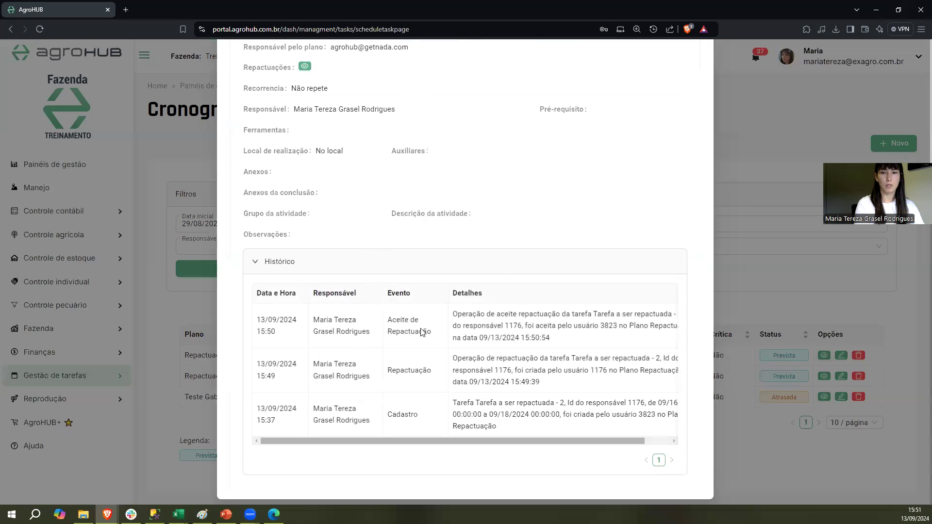
pyautogui.doubleClick(417, 371)
pyautogui.click(413, 321)
pyautogui.scroll(2, 674, 196)
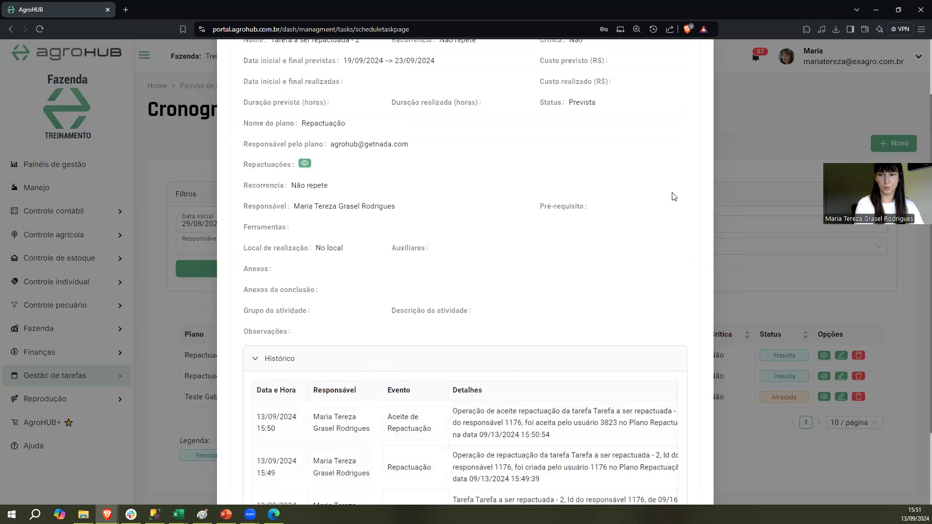
pyautogui.scroll(2, 713, 67)
pyautogui.click(704, 64)
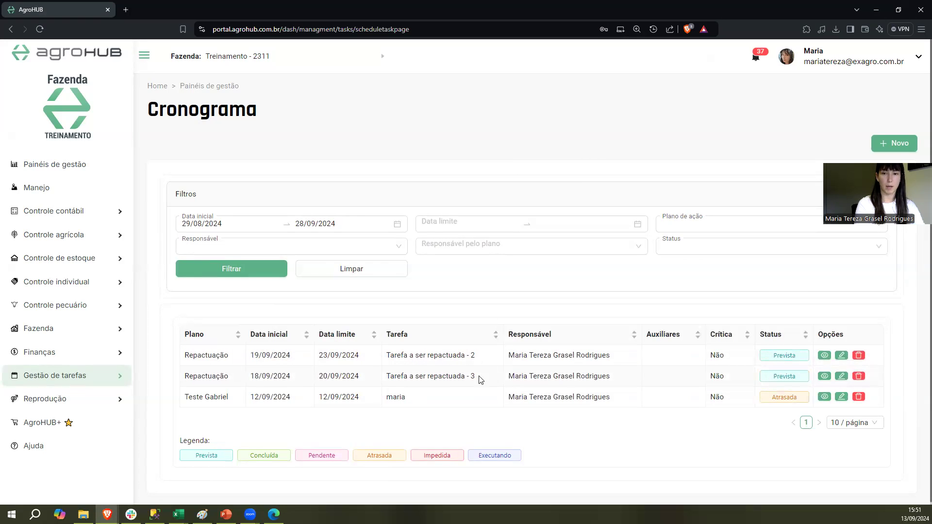
# Request a rescheduling of Tarefa a ser repactuada - 3 with both start and end dates set to 25/09/2024, and save it
pyautogui.click(842, 376)
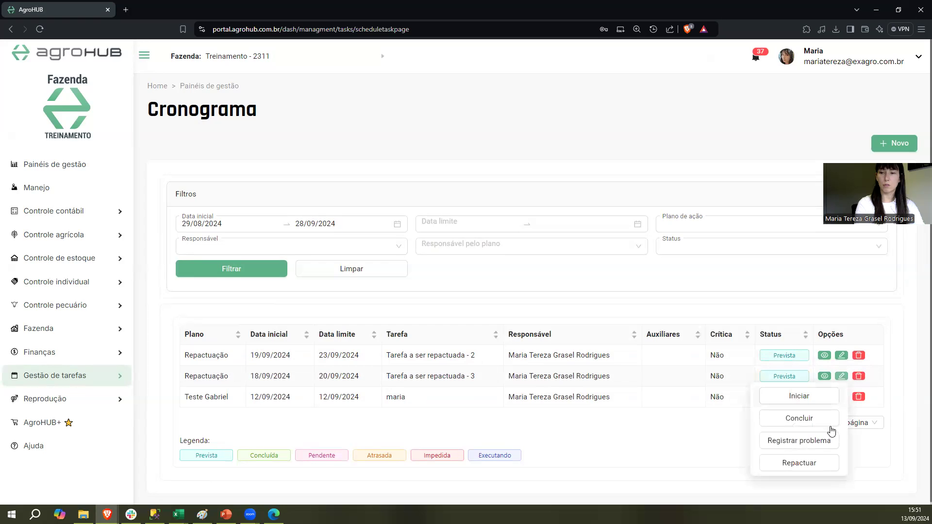
pyautogui.click(809, 467)
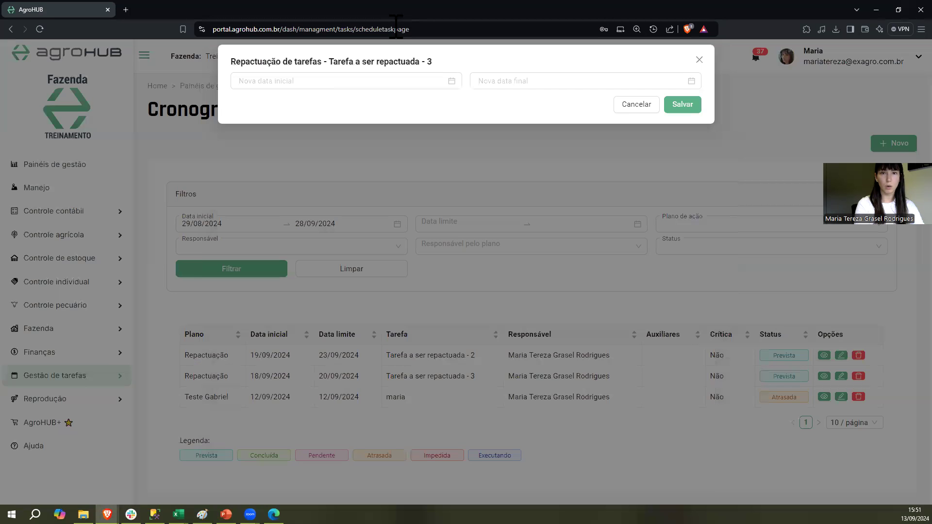
pyautogui.click(321, 78)
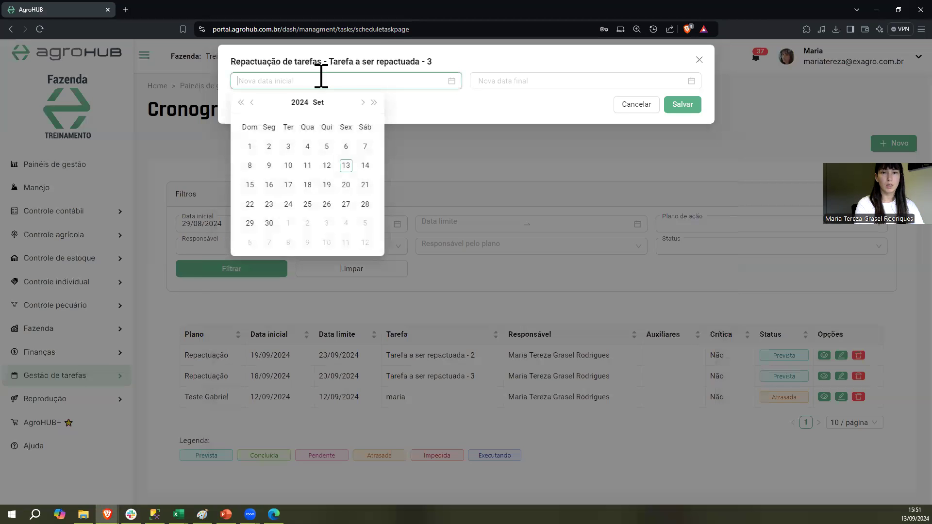
pyautogui.click(307, 206)
pyautogui.click(500, 80)
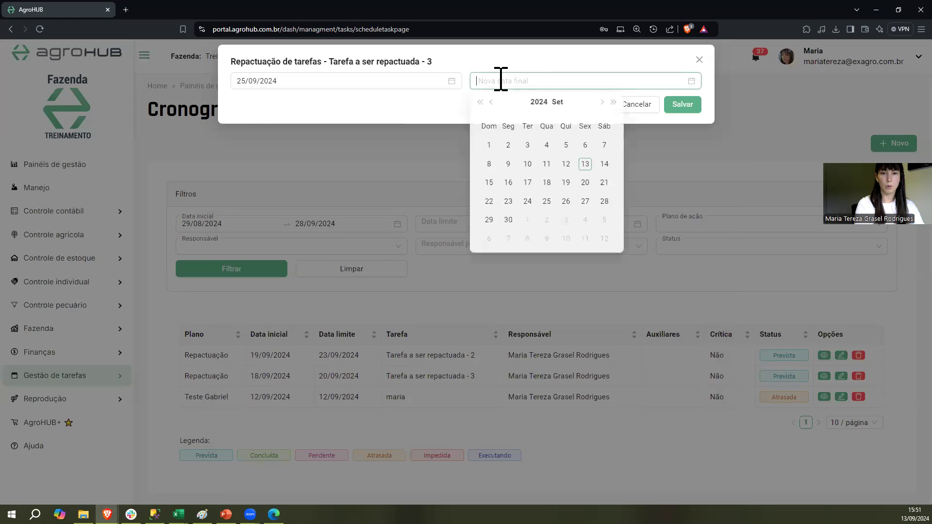
pyautogui.click(547, 204)
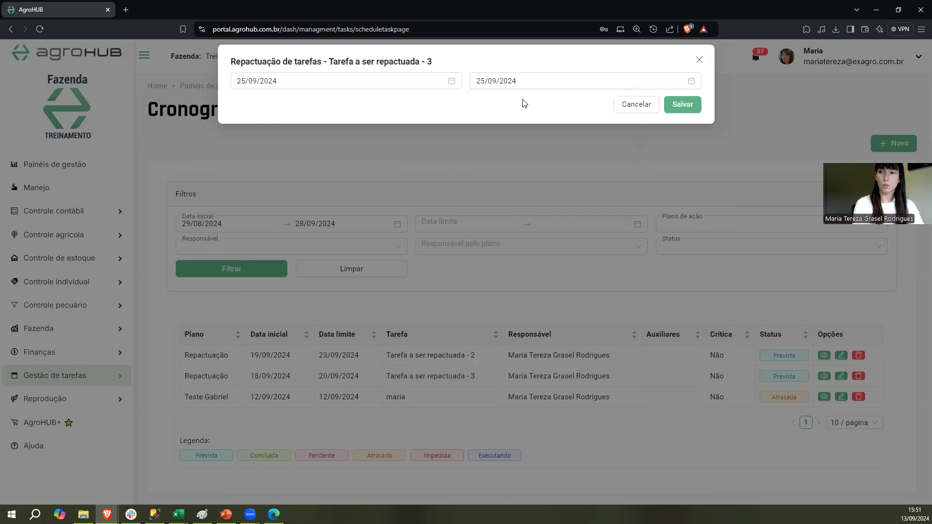
pyautogui.click(683, 105)
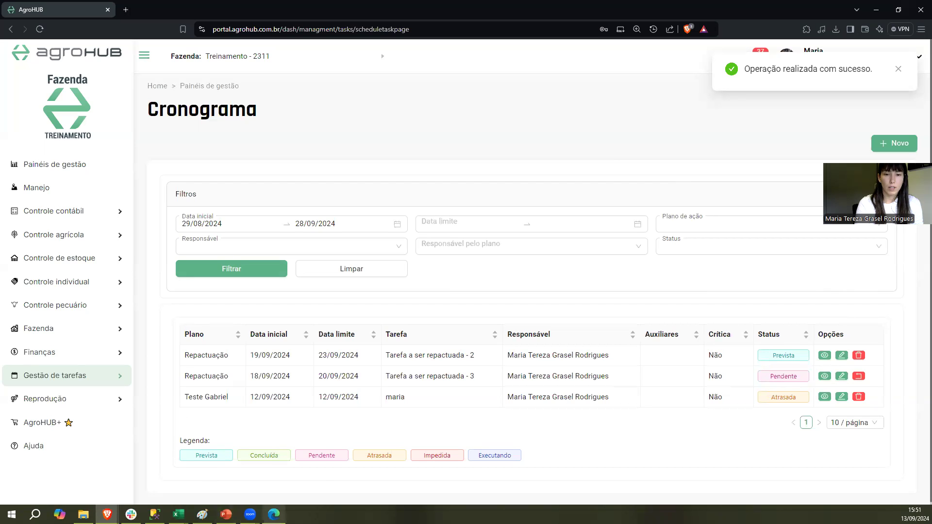
# Refresh the plan owner's Cronograma in Microsoft Edge and reject the rescheduling of Tarefa a ser repactuada - 3
pyautogui.click(274, 515)
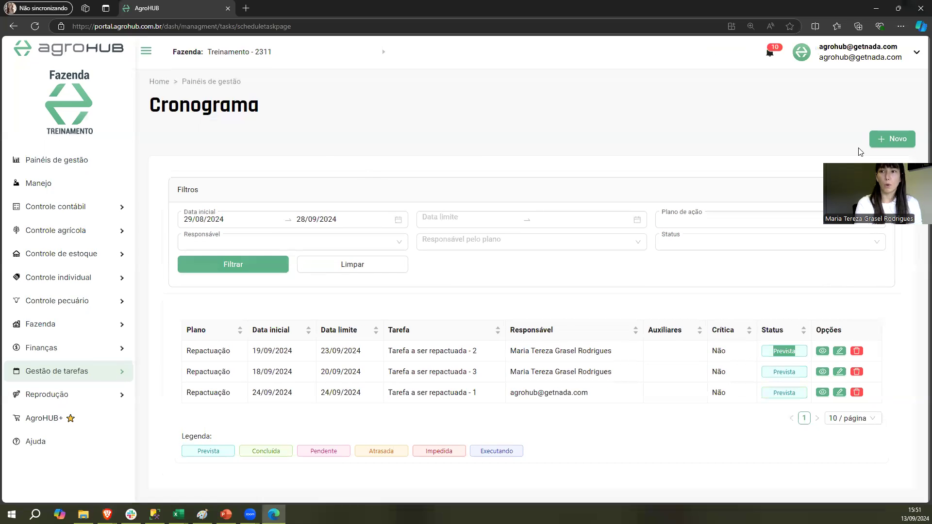
pyautogui.click(223, 266)
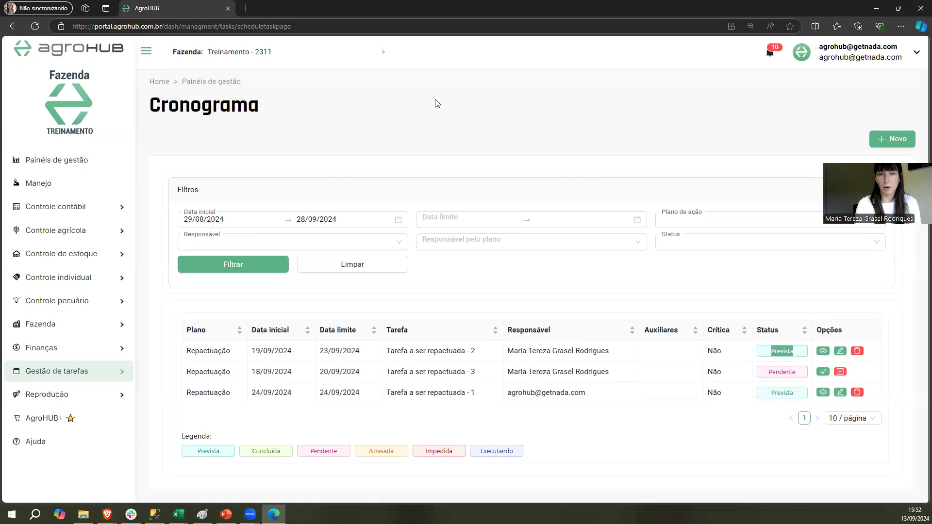
pyautogui.click(789, 371)
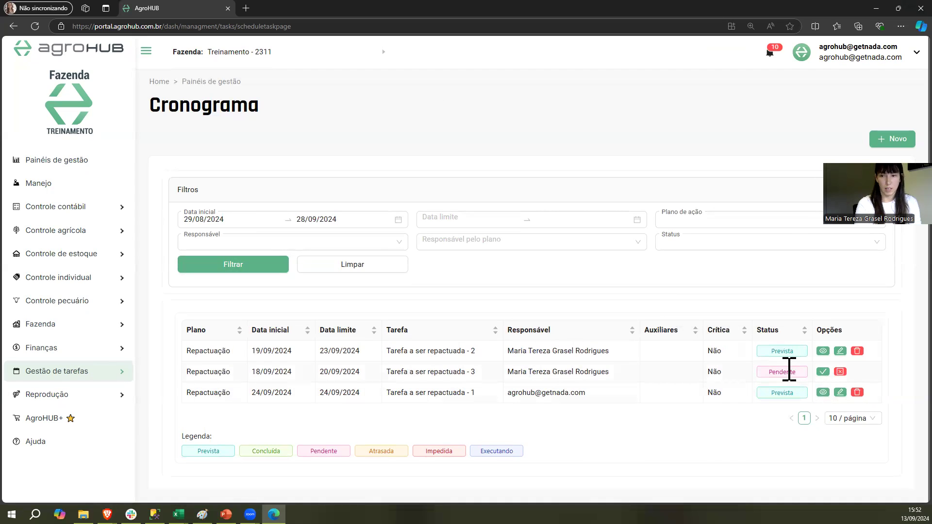
pyautogui.click(841, 372)
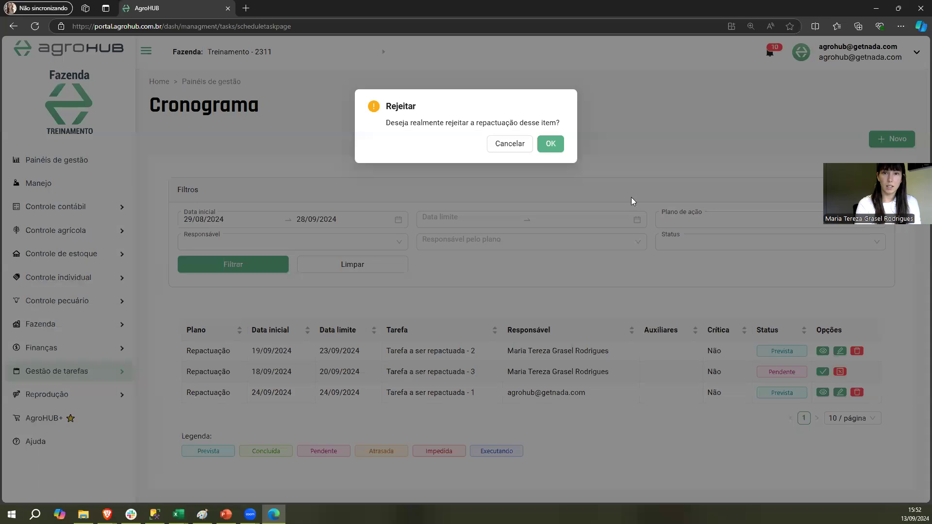
pyautogui.click(551, 145)
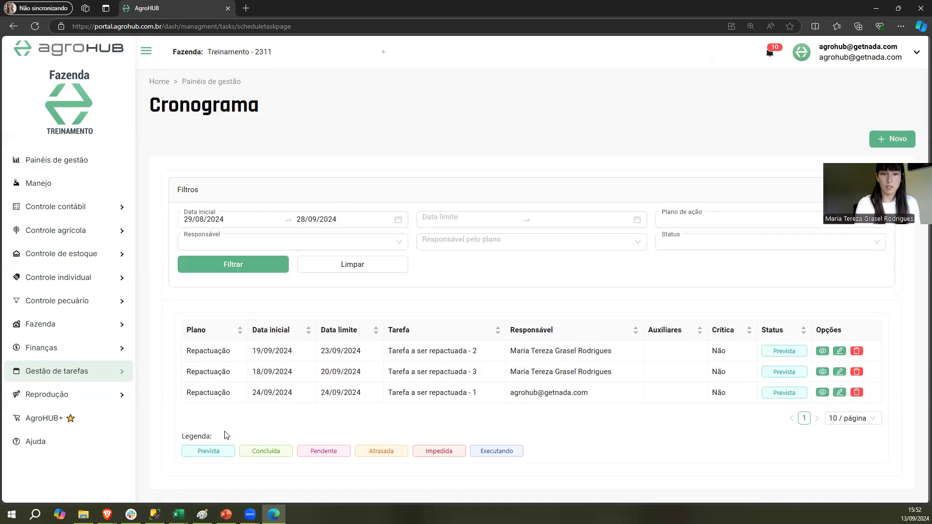
# Switch back to the task responsible's Cronograma in Brave, refresh the filtered list, and check the dates of Tarefa a ser repactuada - 3
pyautogui.moveTo(107, 515)
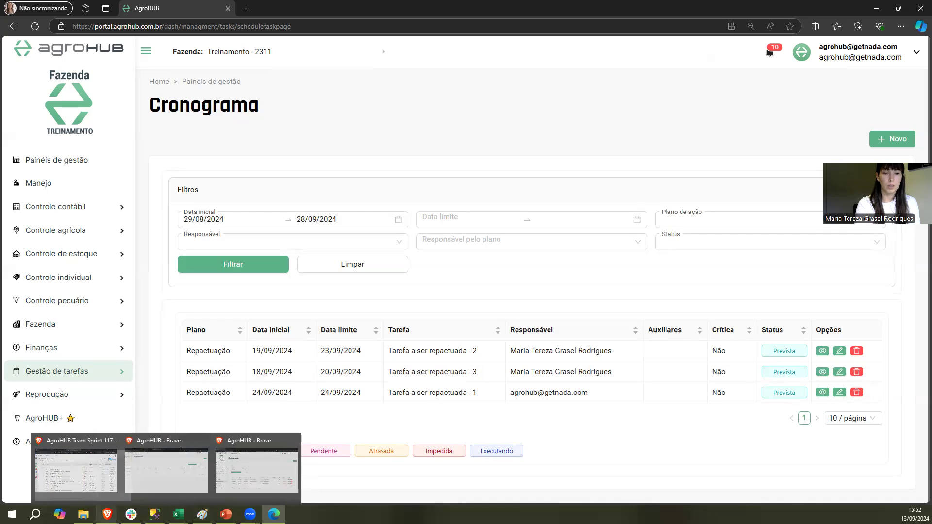
pyautogui.click(256, 470)
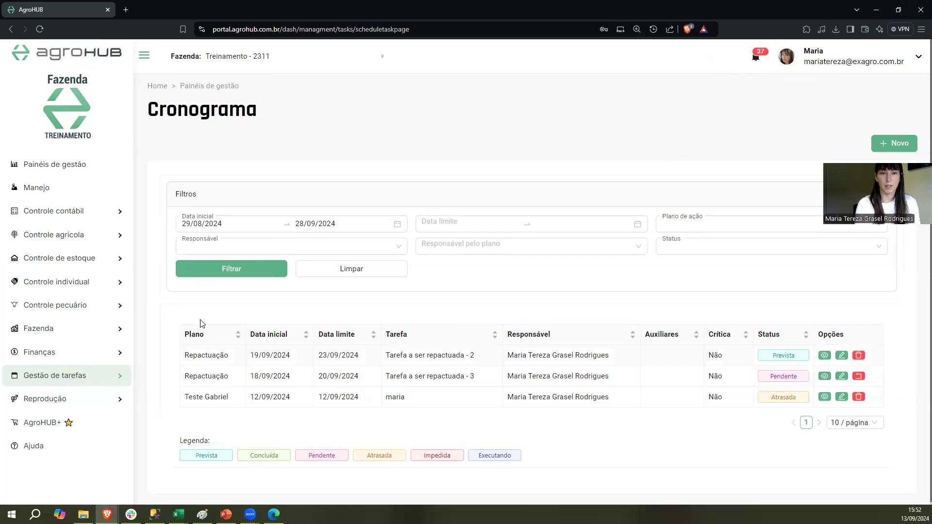
pyautogui.click(245, 274)
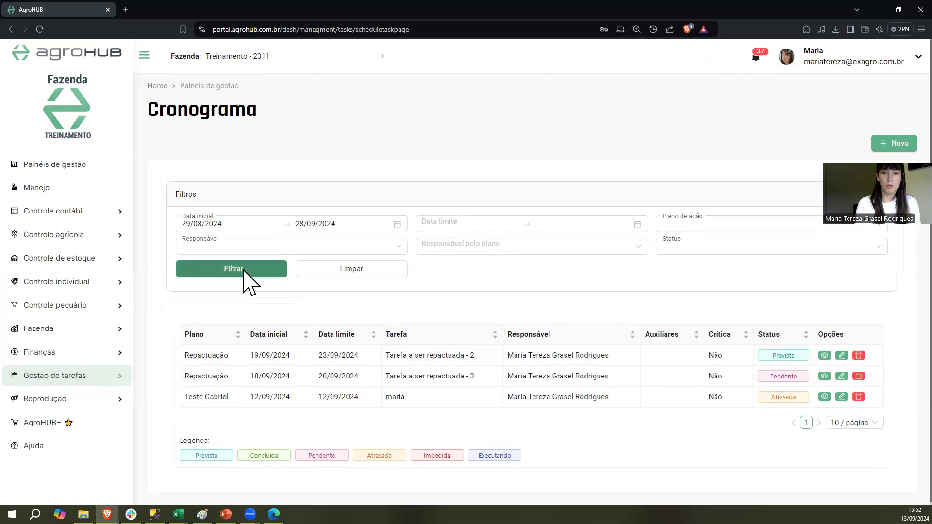
pyautogui.moveTo(294, 377); pyautogui.dragTo(252, 386)
pyautogui.moveTo(359, 383); pyautogui.dragTo(306, 384)
pyautogui.click(289, 374)
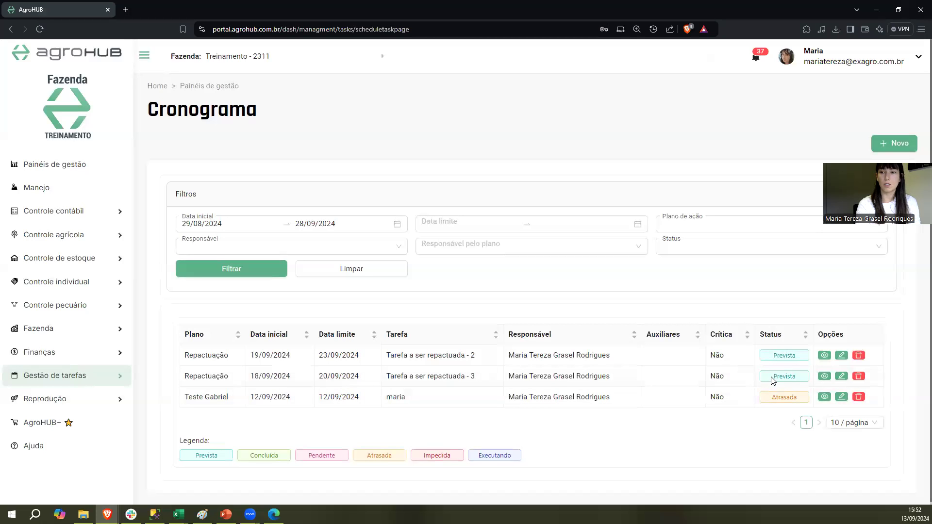
# Open the details of Tarefa a ser repactuada - 3, review the rescheduling and rejection events in its Histórico, and close the details
pyautogui.click(824, 377)
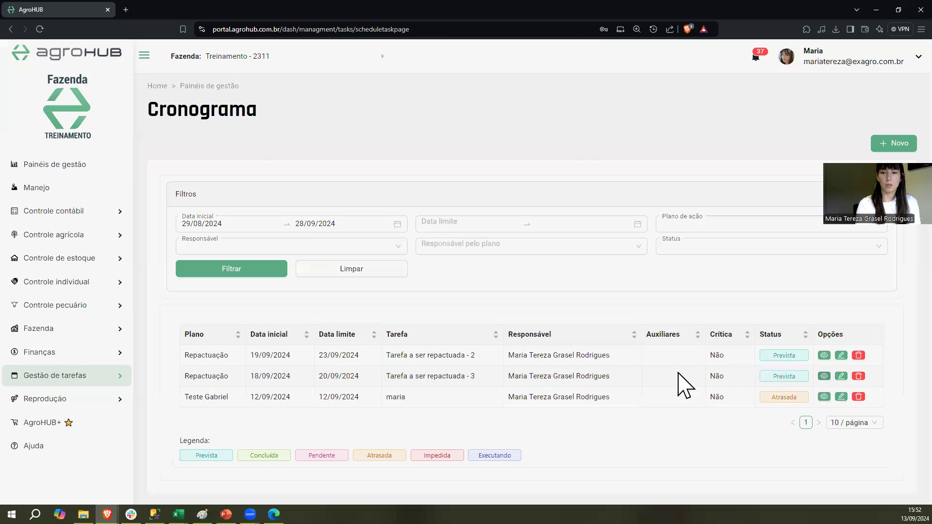
pyautogui.click(477, 437)
pyautogui.scroll(-3, 437, 364)
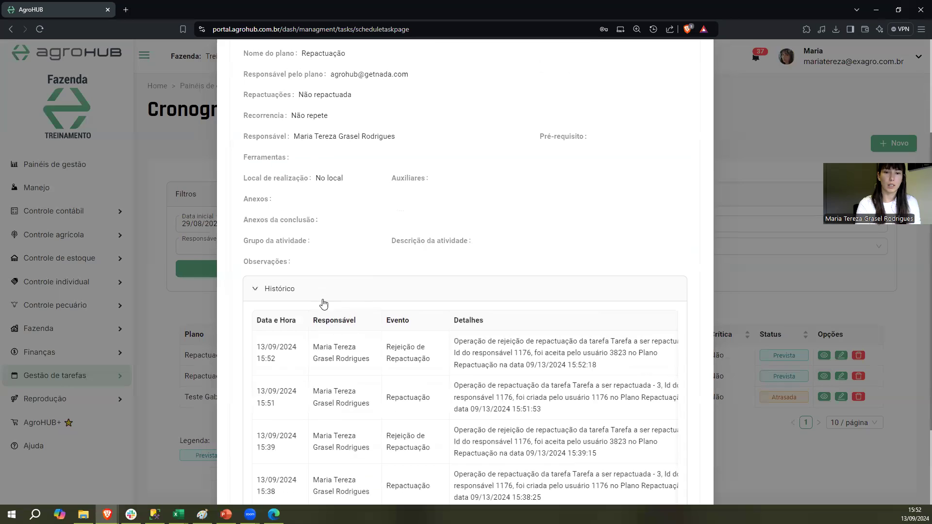
pyautogui.scroll(-1, 395, 344)
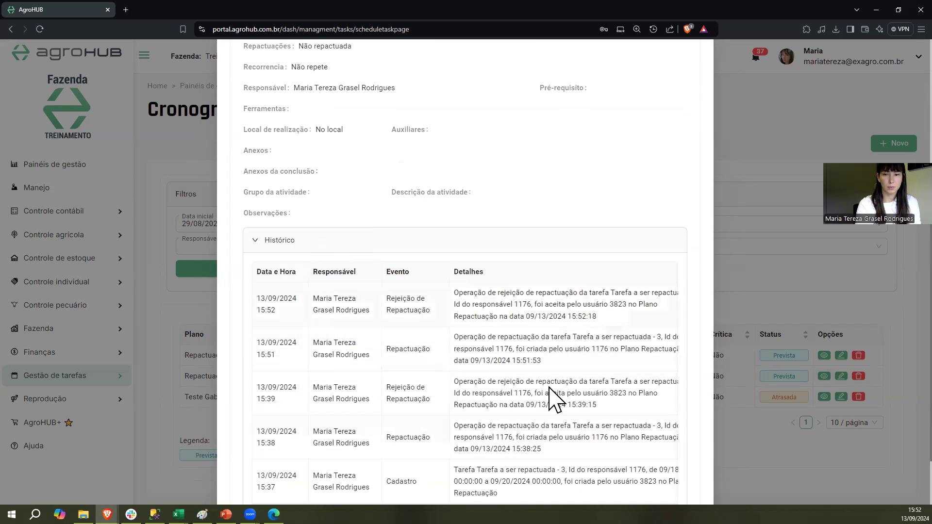
pyautogui.scroll(4, 546, 380)
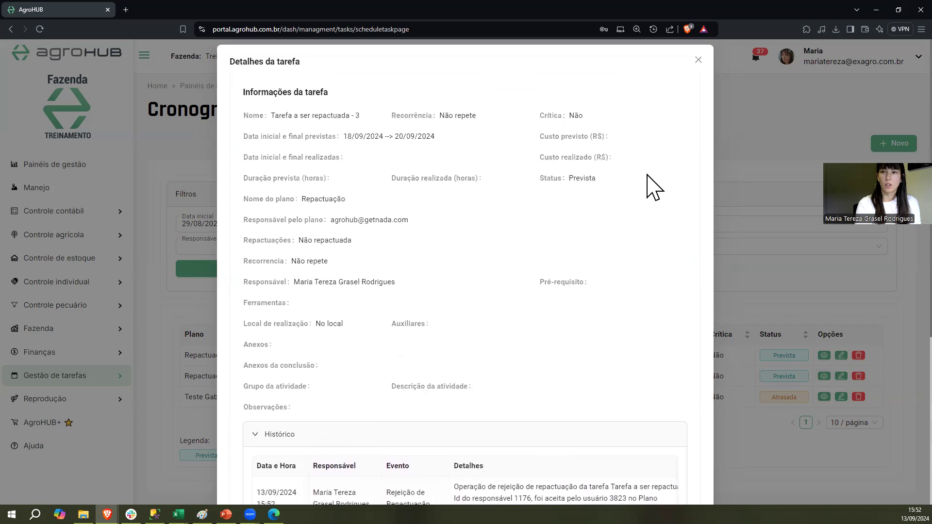
pyautogui.click(699, 60)
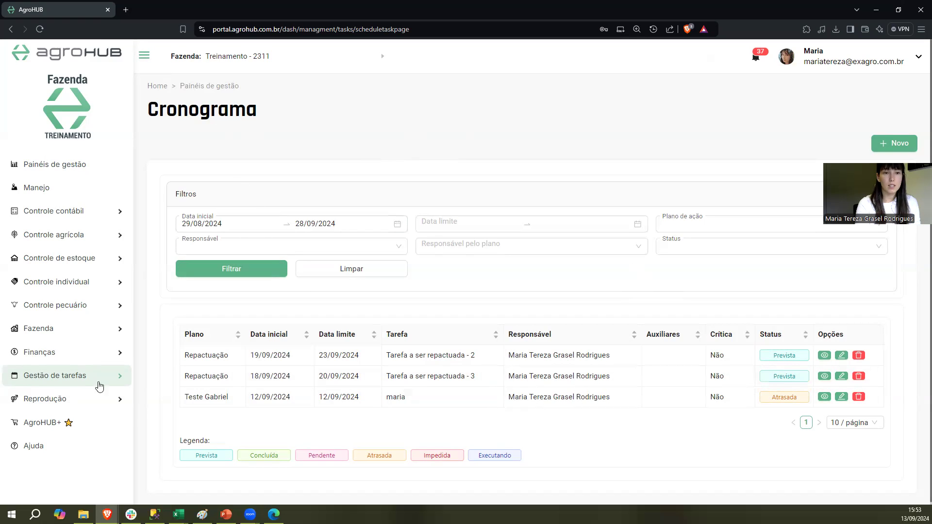
# Open the Repactuações report of Gestão de tarefas and display its results with the default date range
pyautogui.moveTo(92, 376)
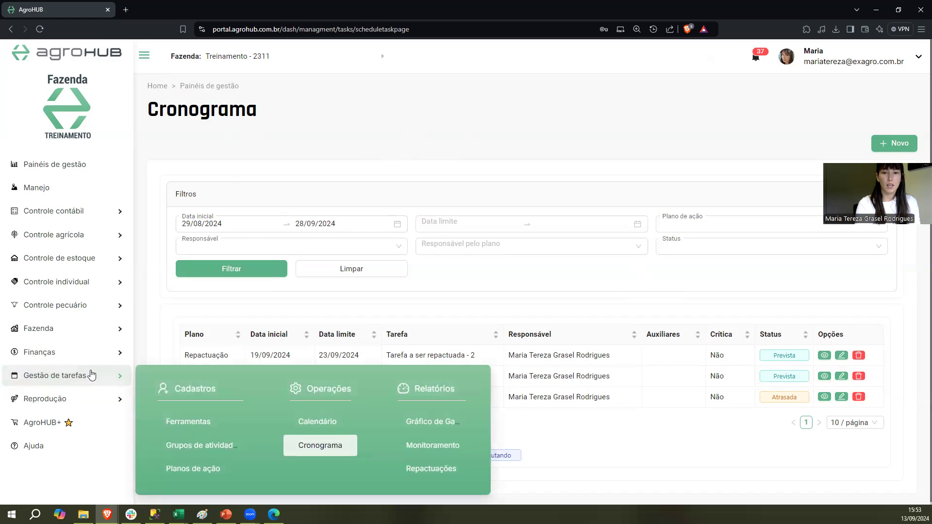
pyautogui.click(428, 472)
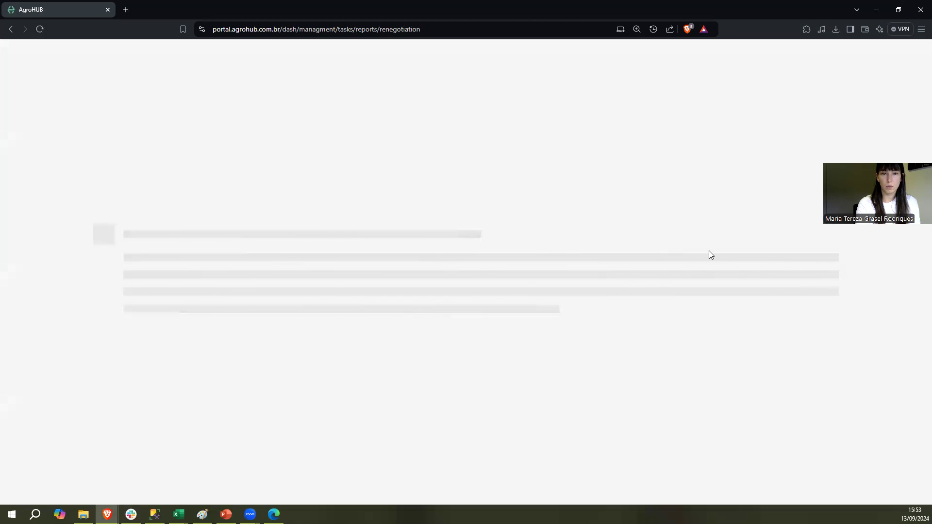
pyautogui.click(489, 193)
pyautogui.click(488, 194)
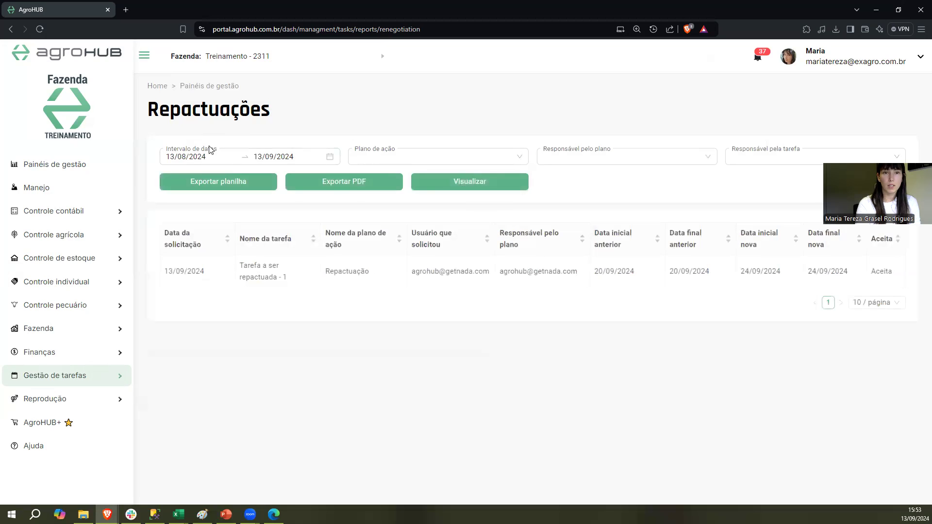
# Set the report's date interval to 11/09/2024 through 20/09/2024 and display the rescheduling results again
pyautogui.click(190, 158)
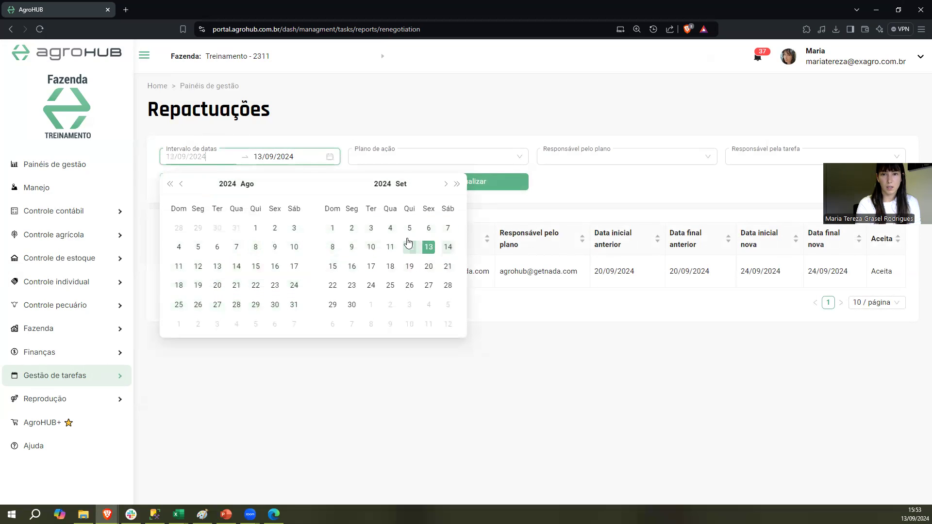
pyautogui.click(390, 247)
pyautogui.click(429, 266)
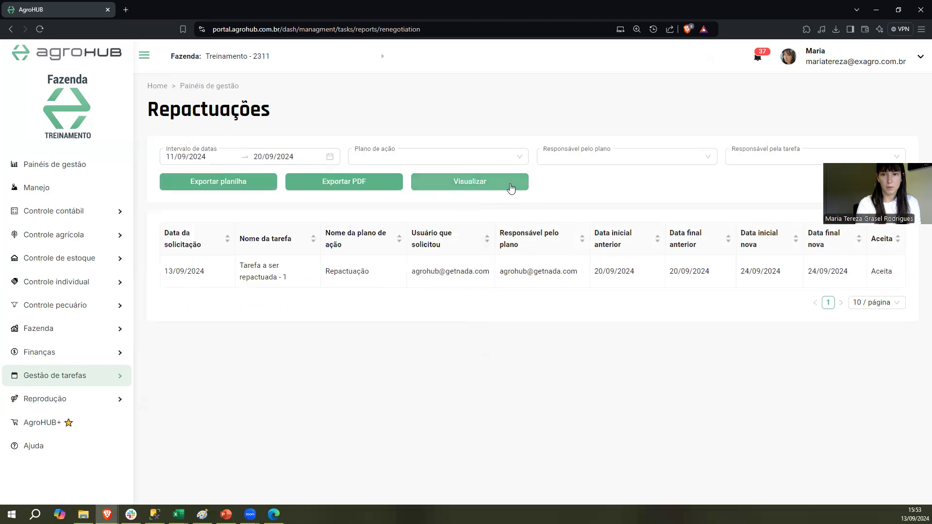
pyautogui.click(511, 189)
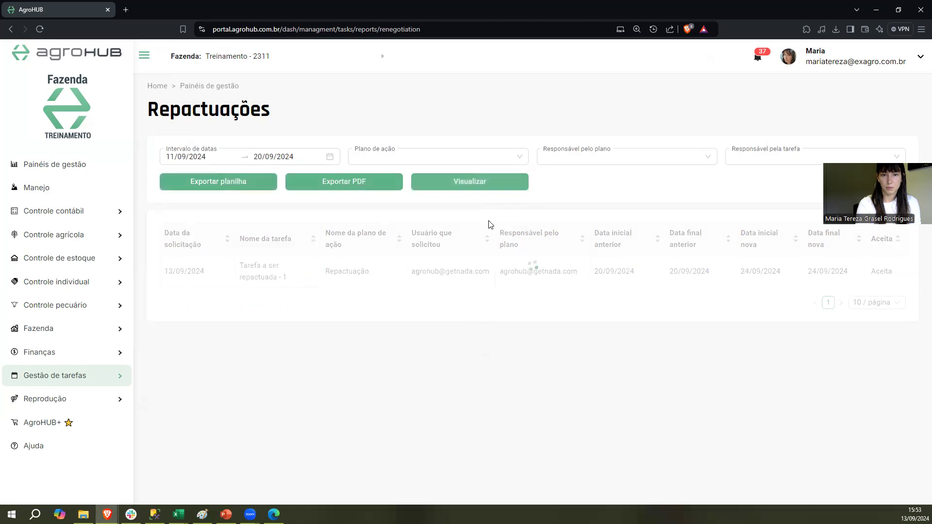